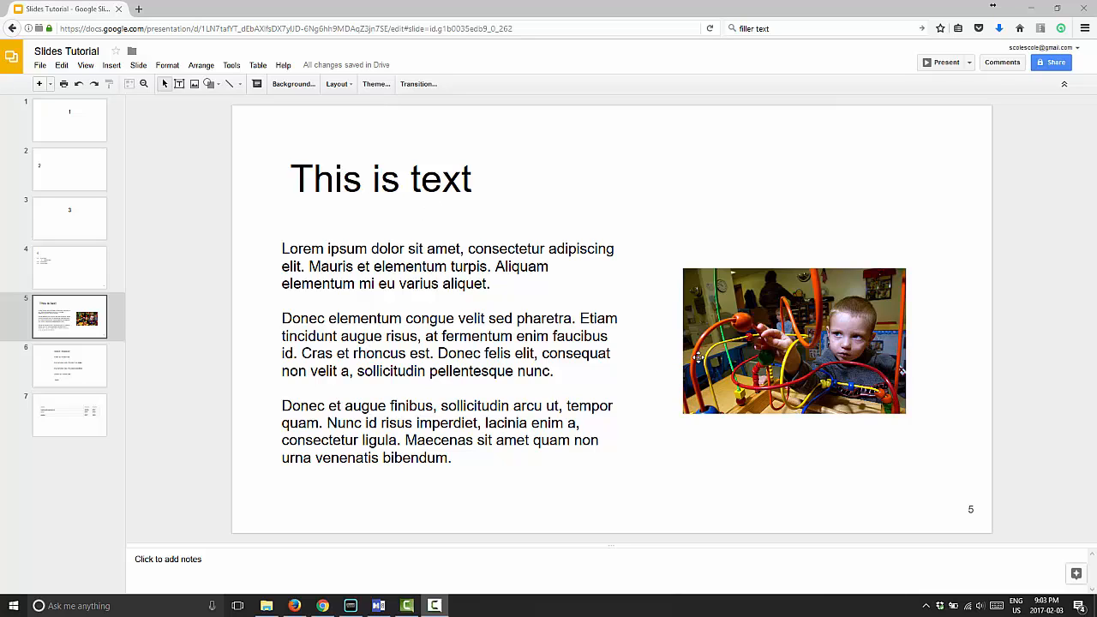
{"action": "left_click", "coordinate": [91, 376]}
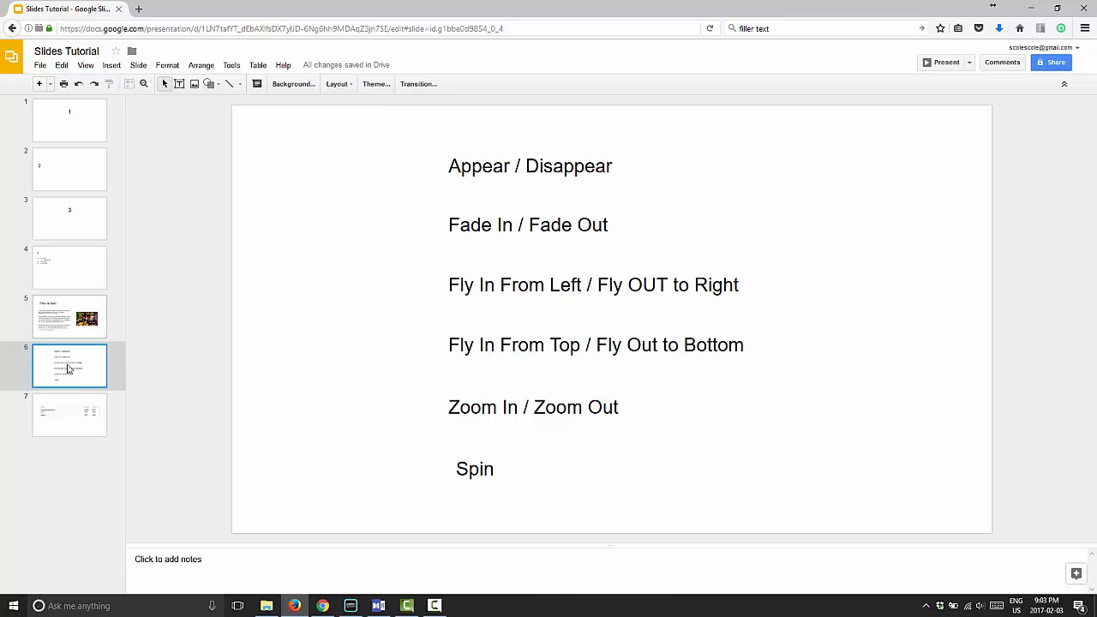
{"action": "left_click", "coordinate": [69, 331]}
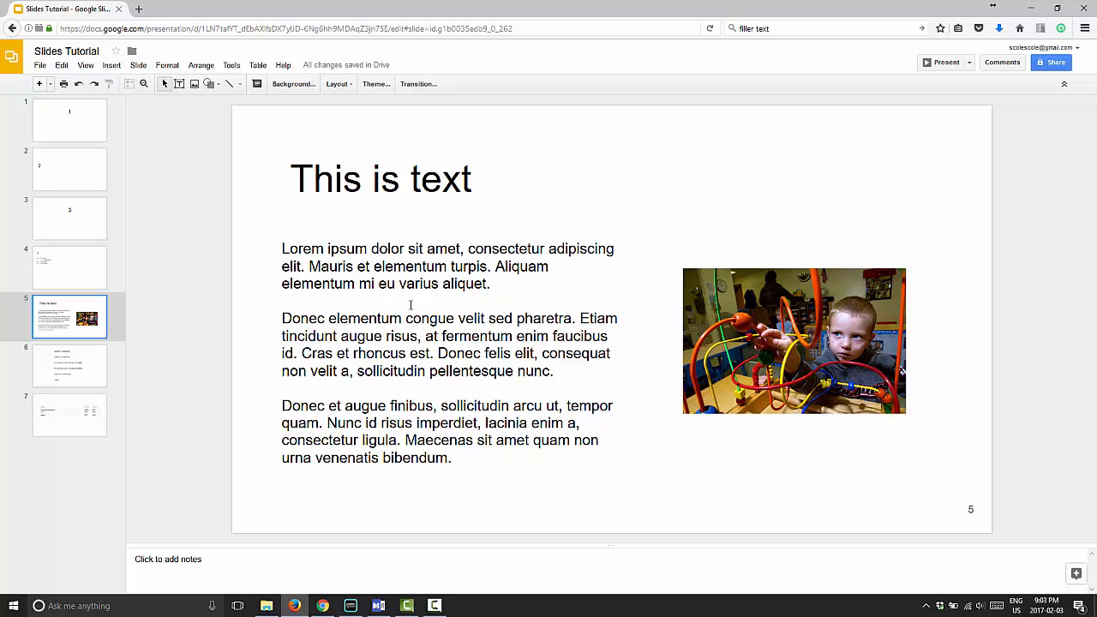
{"action": "left_click", "coordinate": [338, 191]}
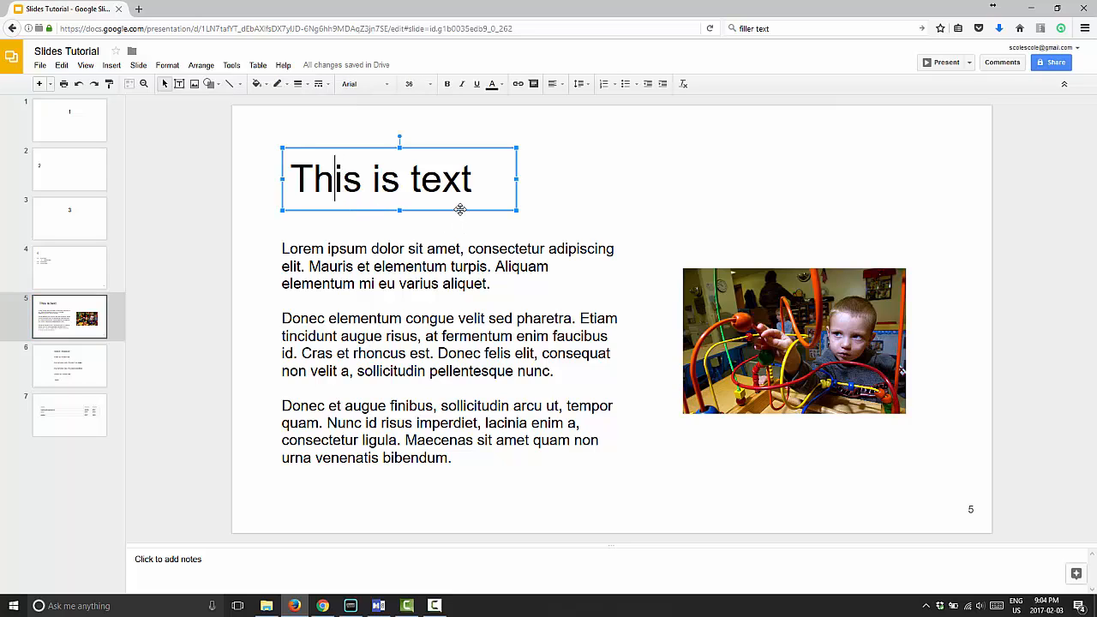
{"action": "left_click", "coordinate": [467, 266]}
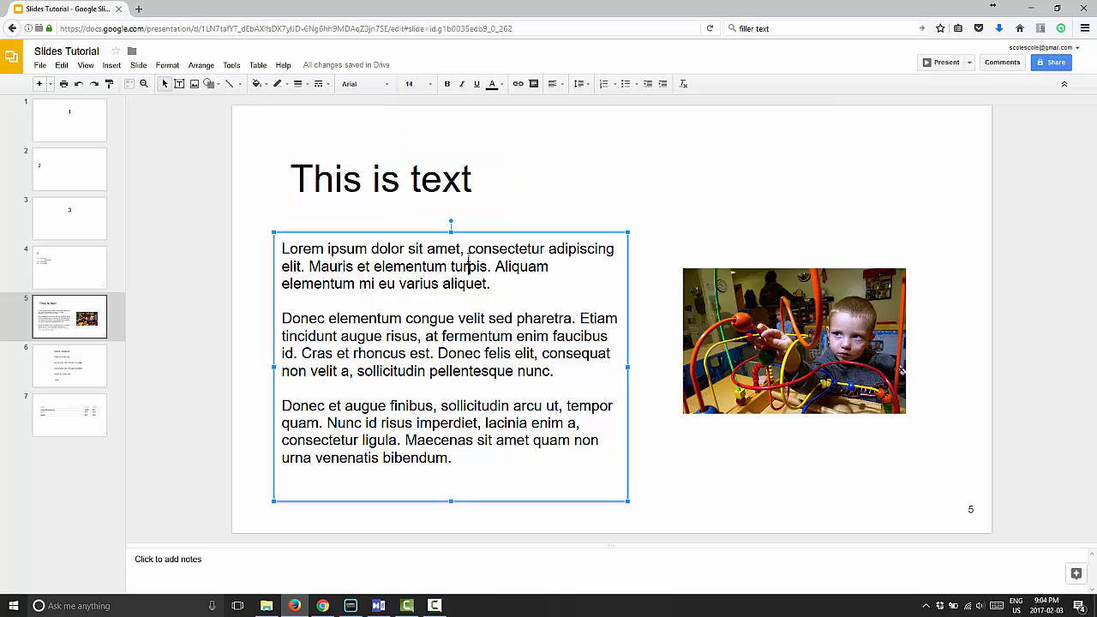
{"action": "left_click", "coordinate": [737, 285]}
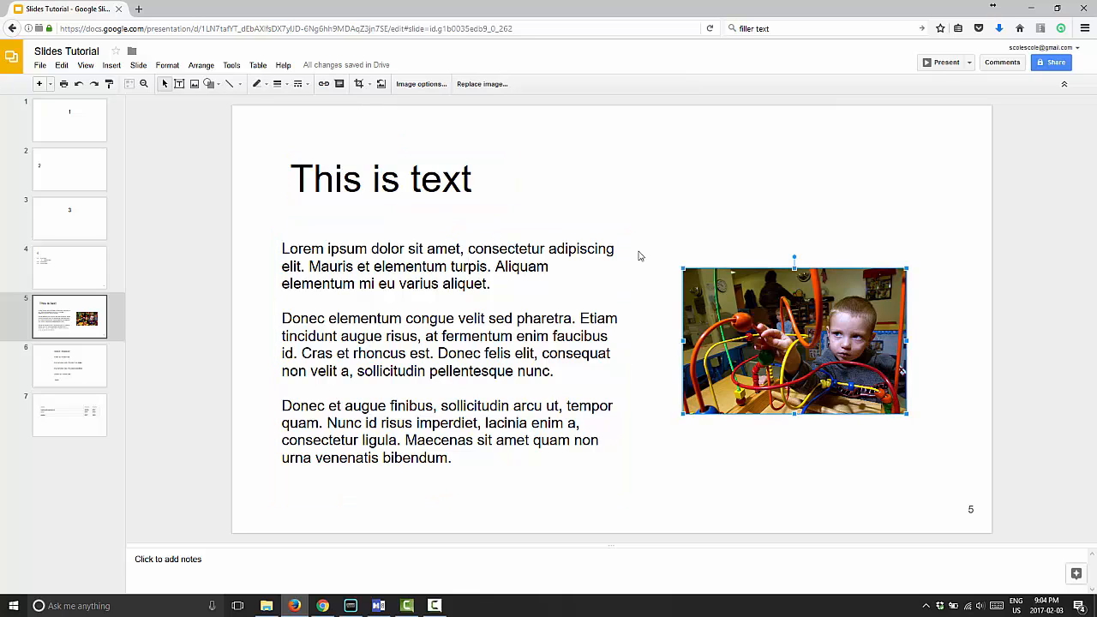
{"action": "right_click", "coordinate": [758, 307]}
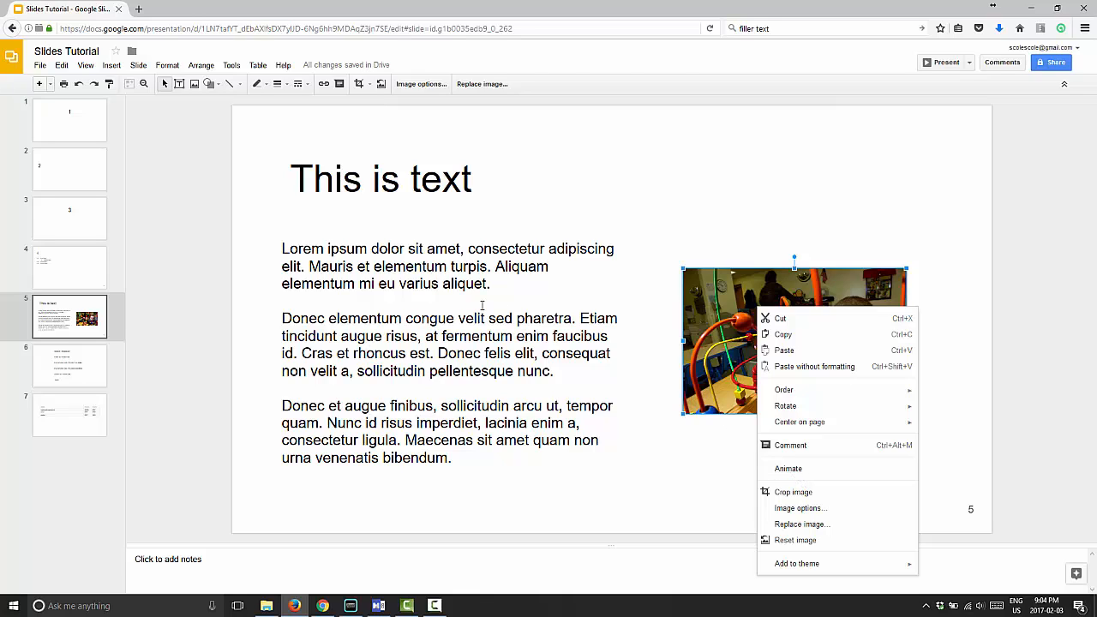
{"action": "left_click", "coordinate": [395, 267]}
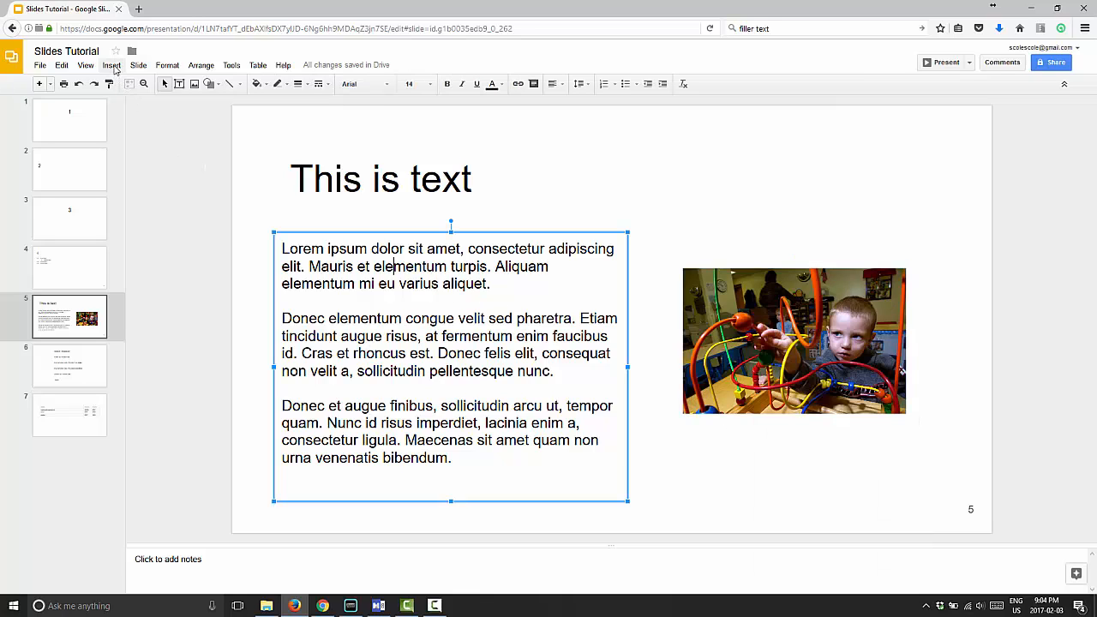
{"action": "left_click", "coordinate": [114, 70]}
{"action": "left_click", "coordinate": [248, 117]}
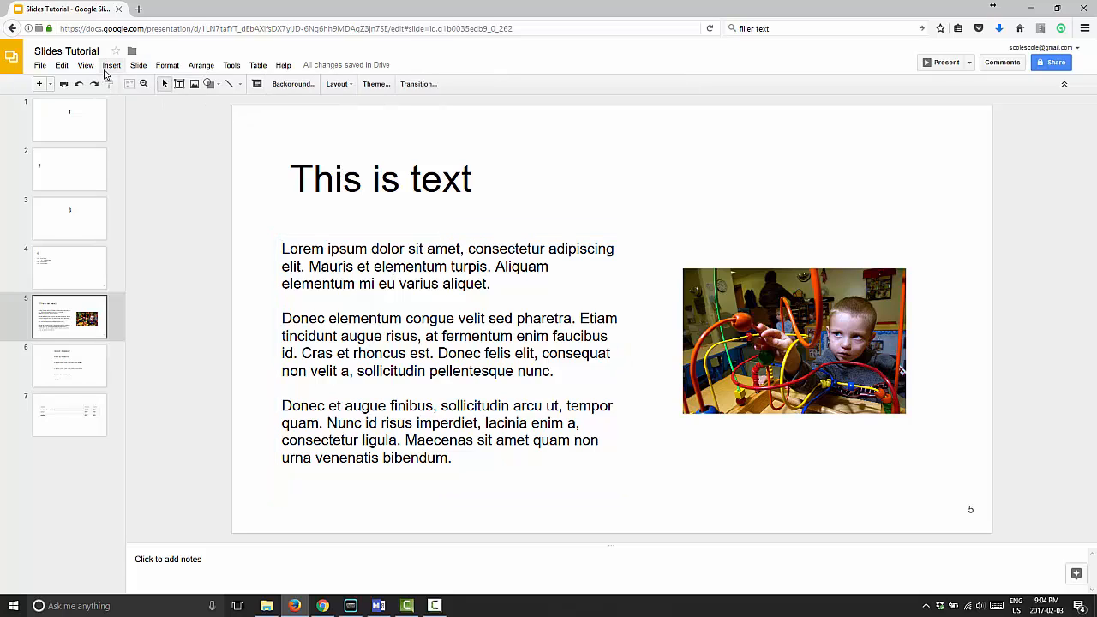
{"action": "left_click", "coordinate": [110, 67]}
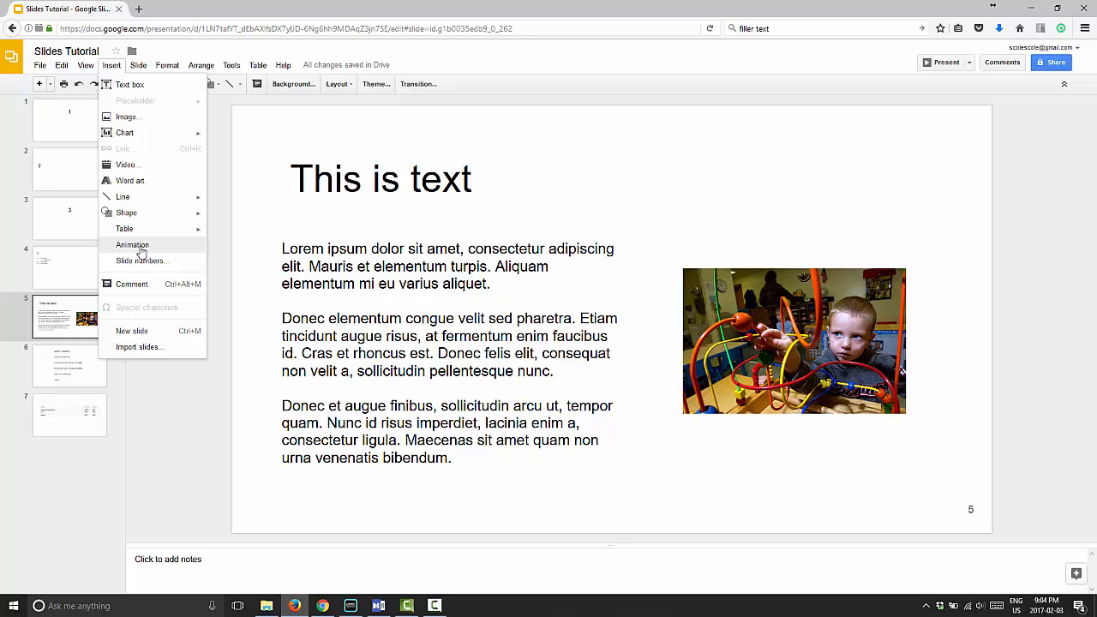
{"action": "left_click", "coordinate": [133, 245]}
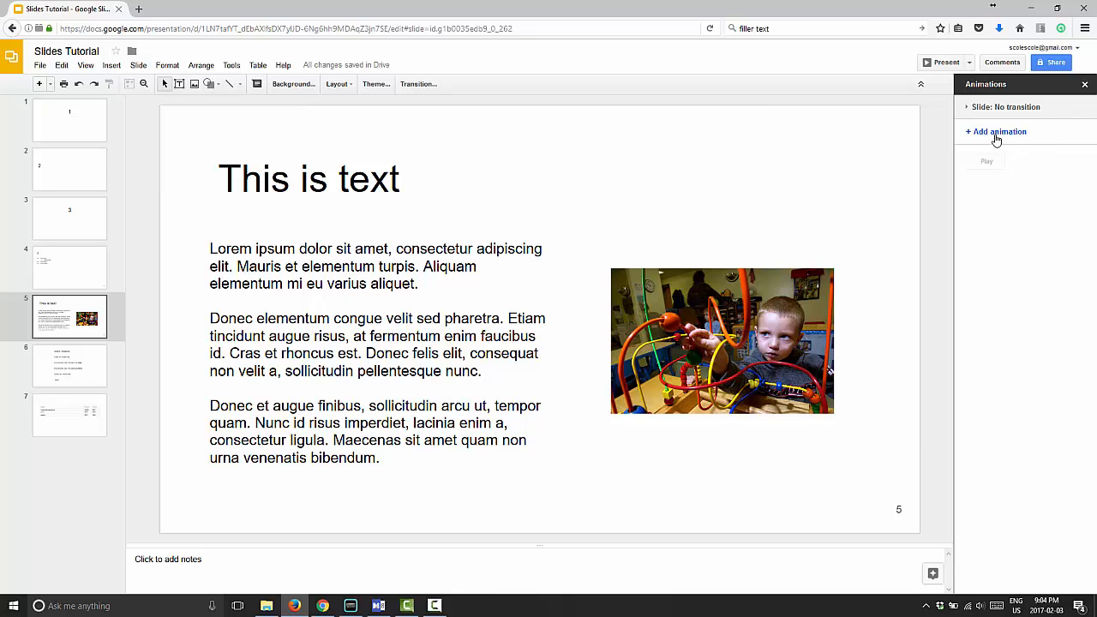
{"action": "left_click", "coordinate": [1084, 84]}
Animate the picture on slide 5 with a Fade in effect that starts on click.
{"action": "left_click", "coordinate": [741, 293]}
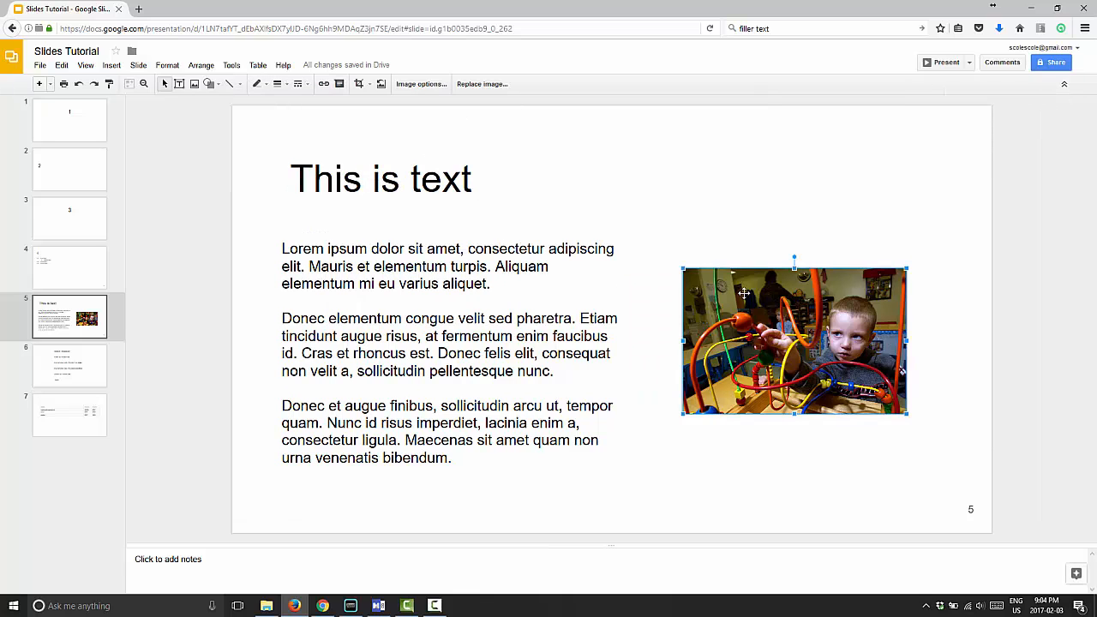
{"action": "left_click", "coordinate": [420, 199]}
{"action": "left_click", "coordinate": [751, 327]}
{"action": "right_click", "coordinate": [733, 323]}
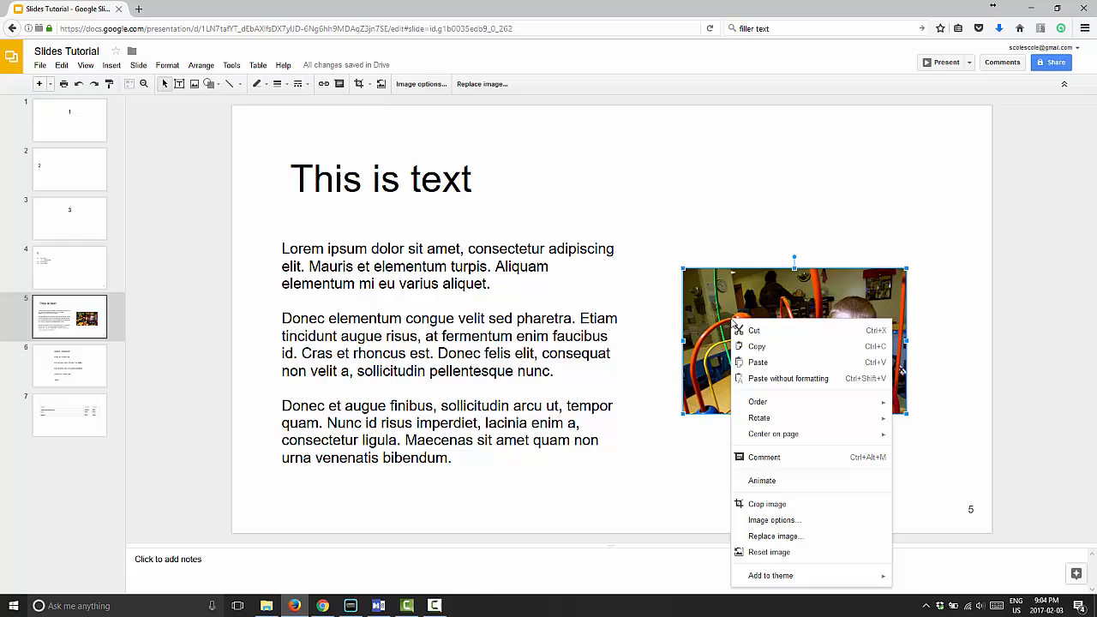
{"action": "left_click", "coordinate": [760, 481]}
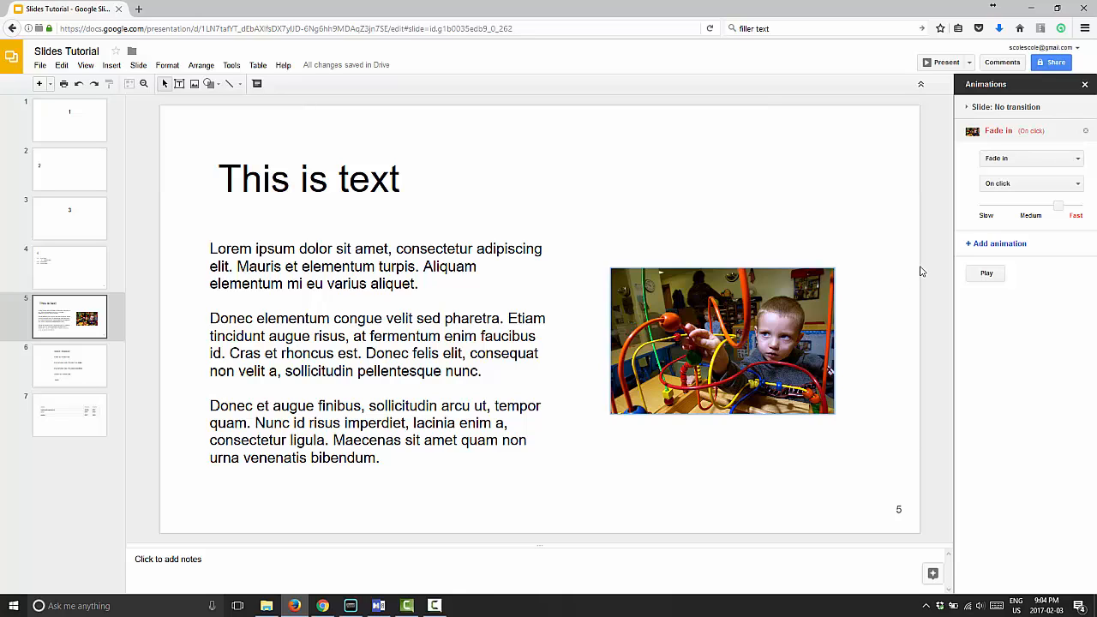
{"action": "left_click", "coordinate": [1079, 163]}
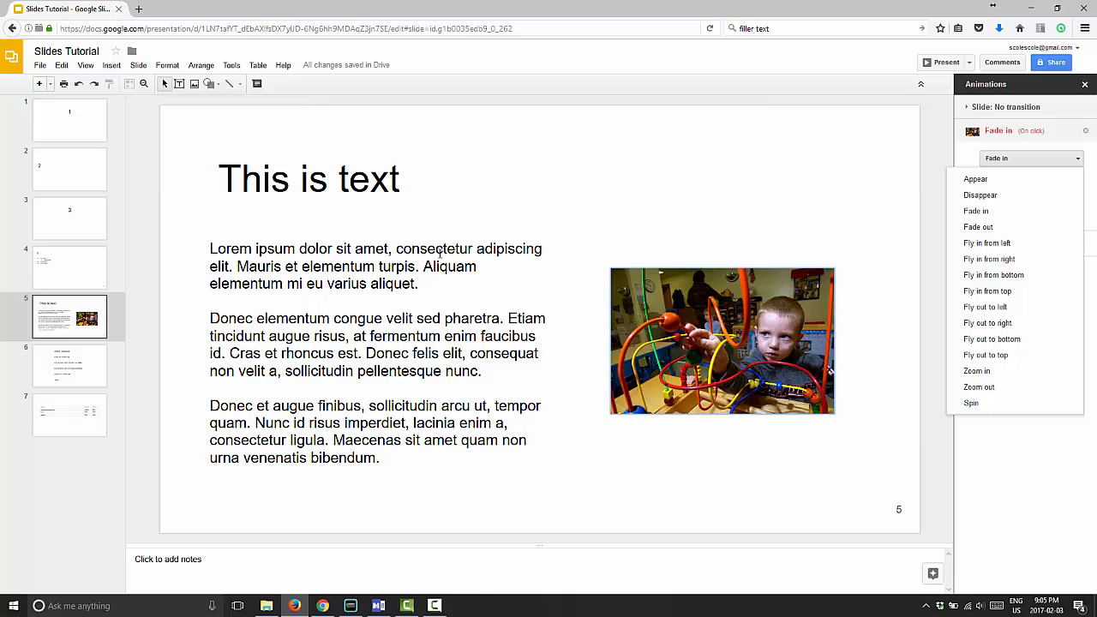
{"action": "left_click", "coordinate": [326, 248]}
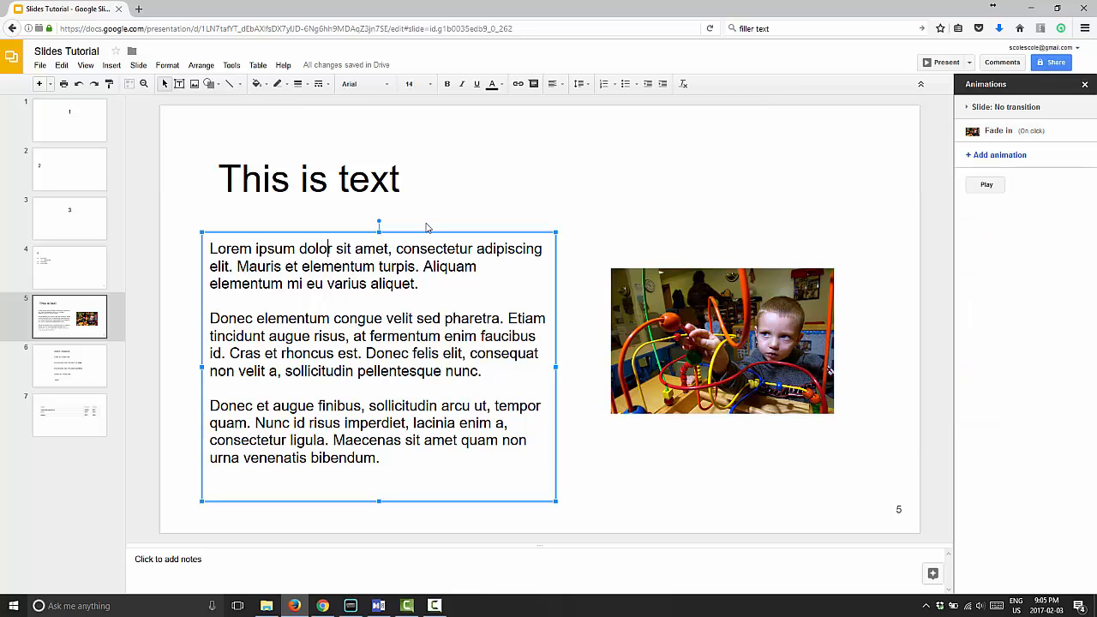
{"action": "left_click", "coordinate": [396, 184]}
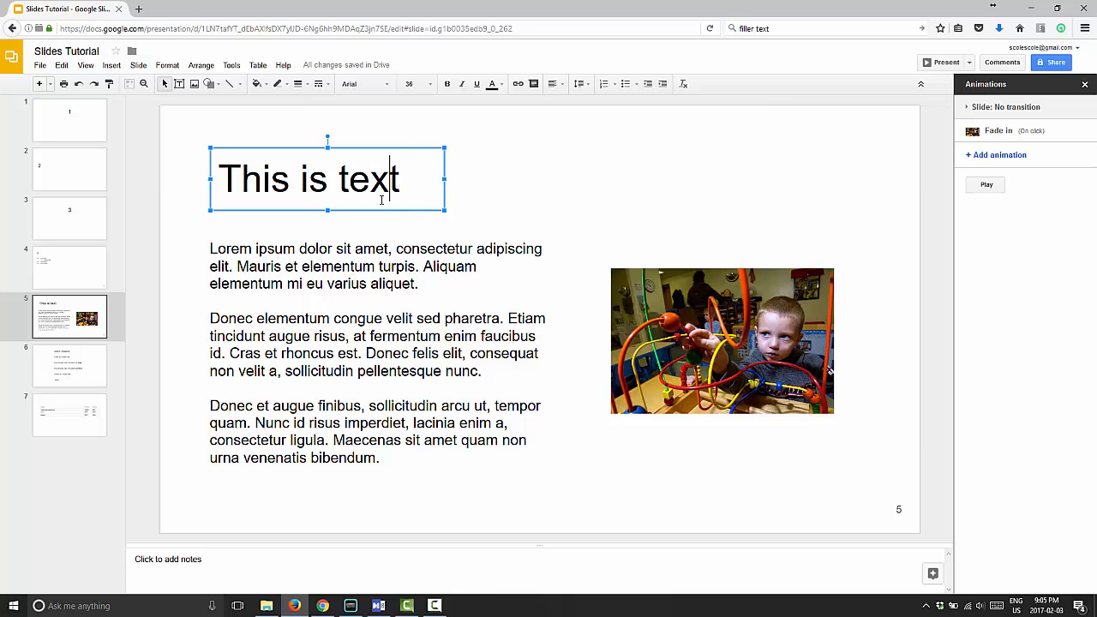
{"action": "left_click", "coordinate": [377, 267]}
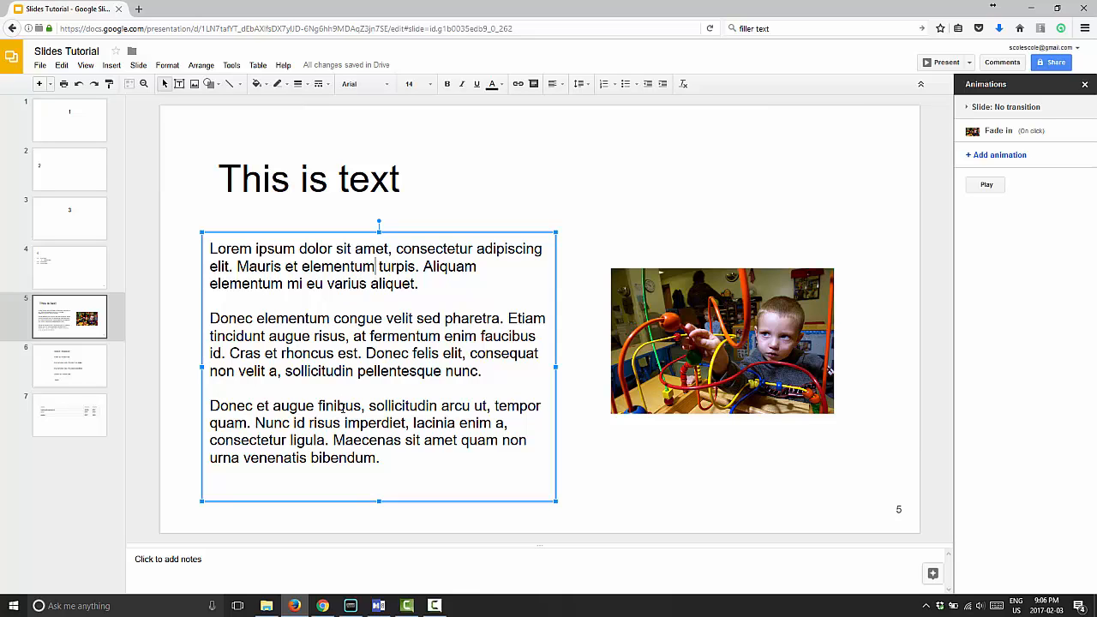
{"action": "left_click", "coordinate": [779, 359]}
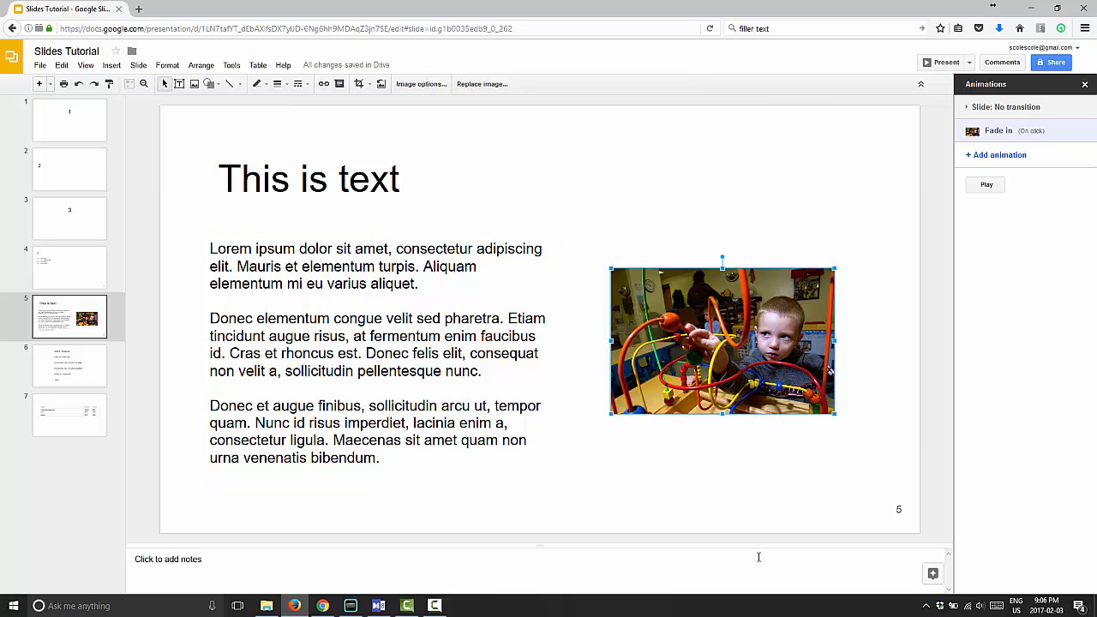
{"action": "left_click", "coordinate": [373, 155]}
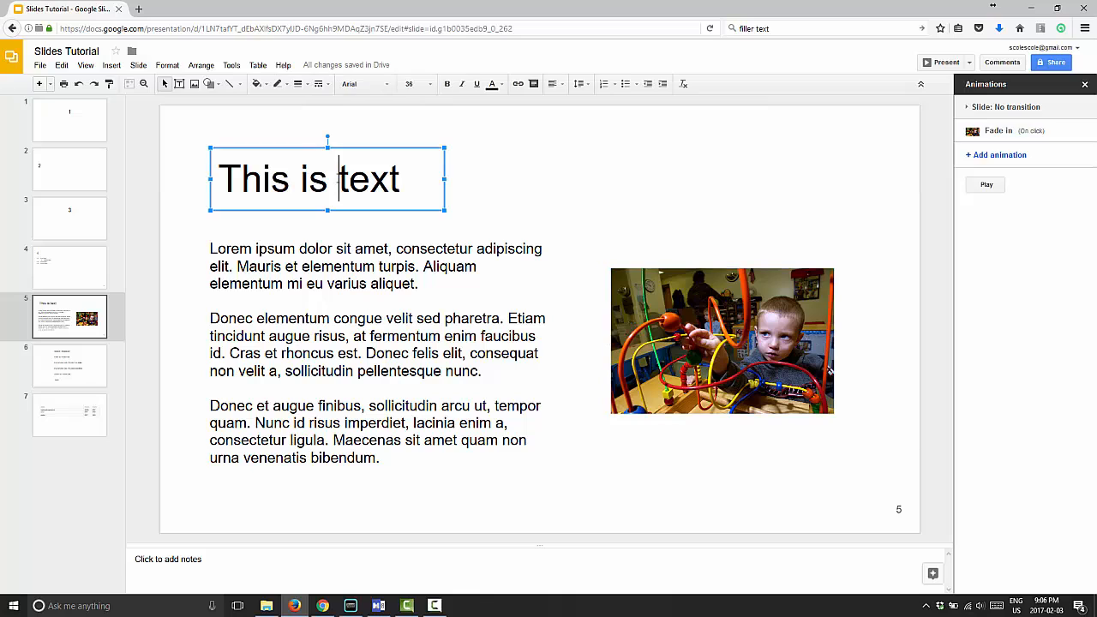
Remove the picture's Fade in animation from slide 5.
{"action": "left_click", "coordinate": [1063, 137]}
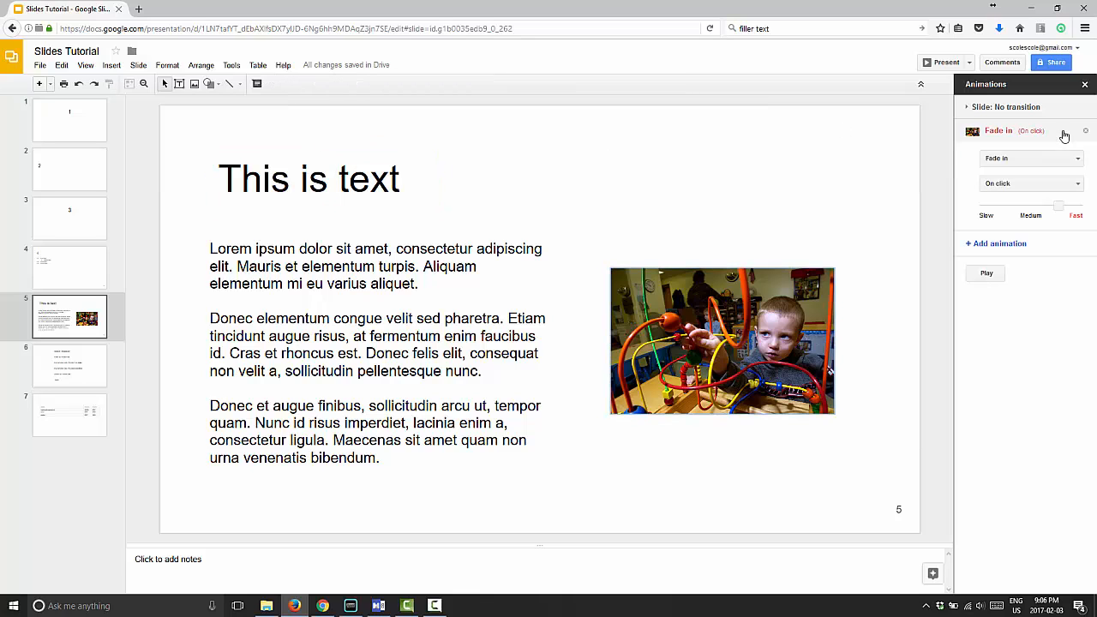
{"action": "left_click", "coordinate": [1084, 132]}
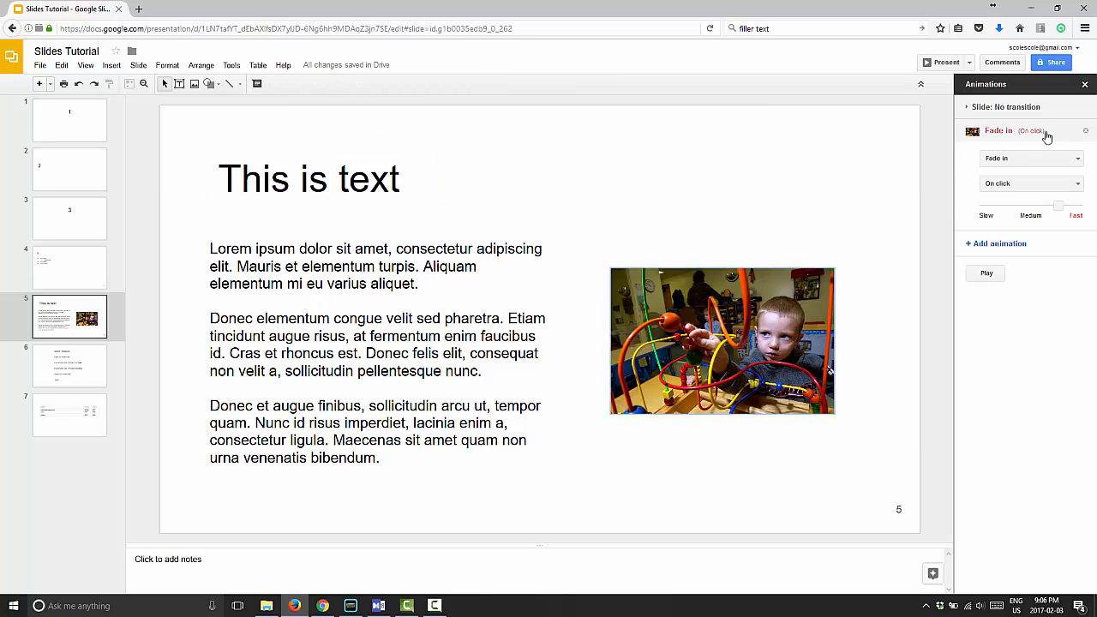
Add an animation to the "This is text" title and set its effect to Fly in from left.
{"action": "left_click", "coordinate": [388, 172]}
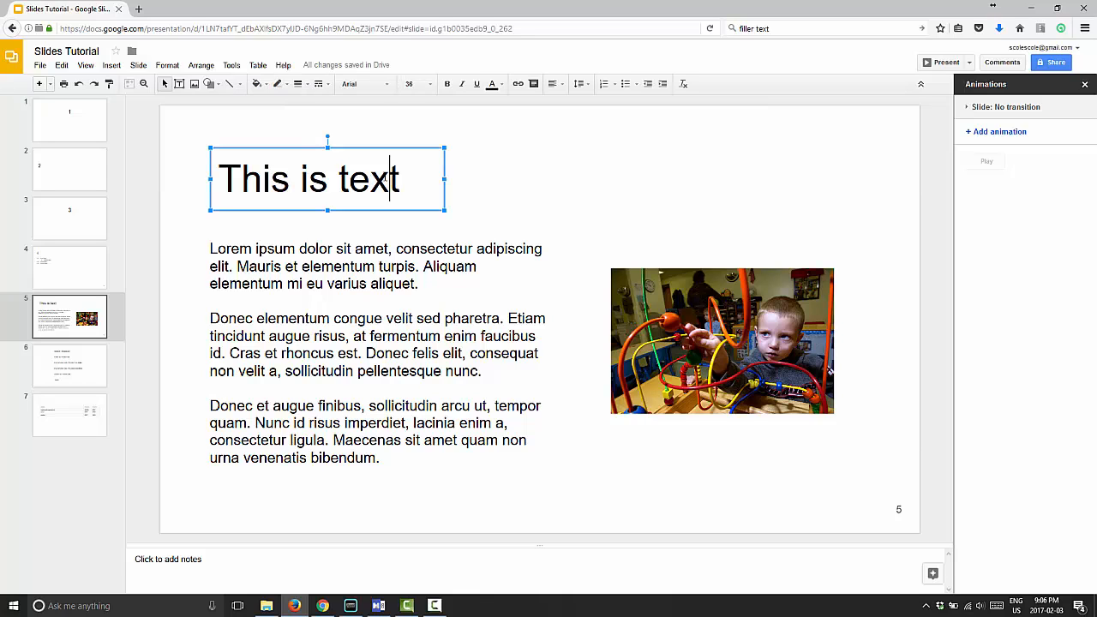
{"action": "left_click", "coordinate": [1016, 134]}
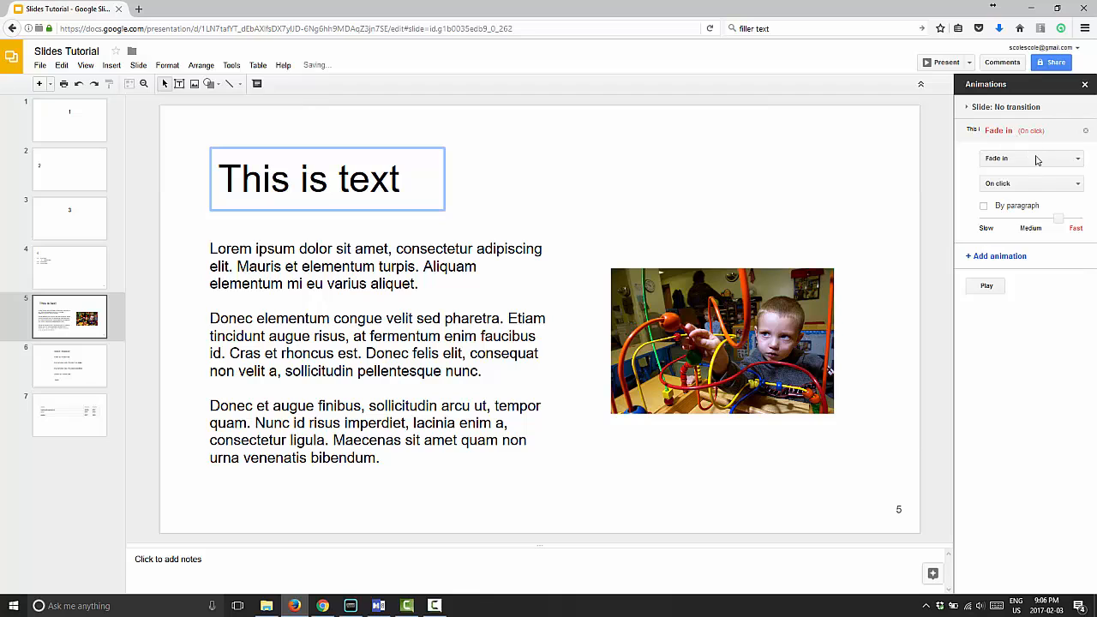
{"action": "left_click", "coordinate": [1063, 165]}
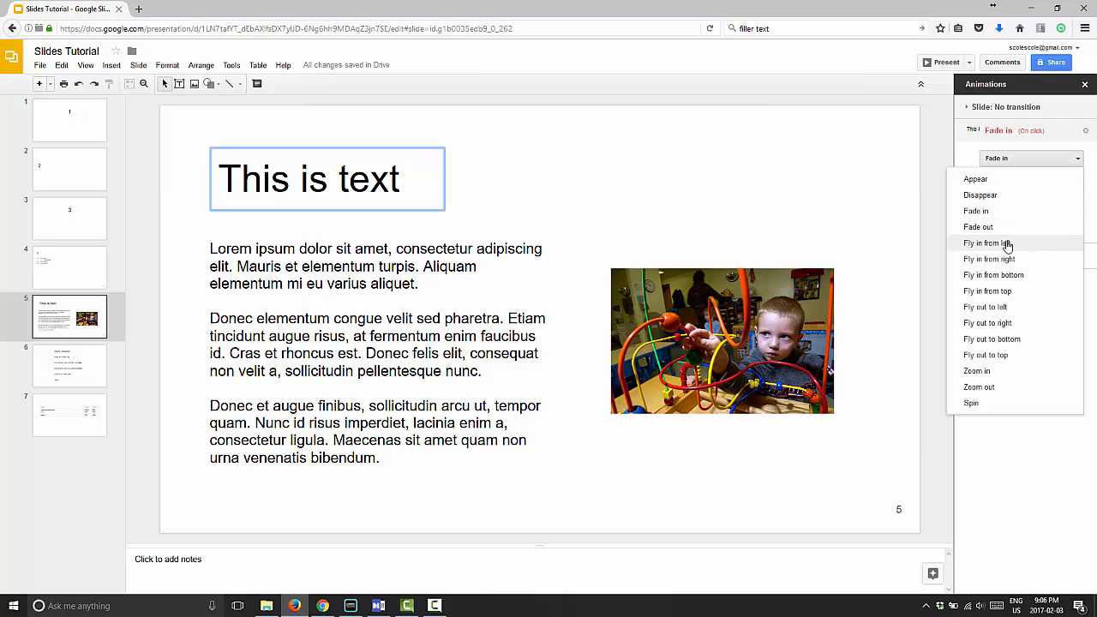
{"action": "left_click", "coordinate": [1010, 245]}
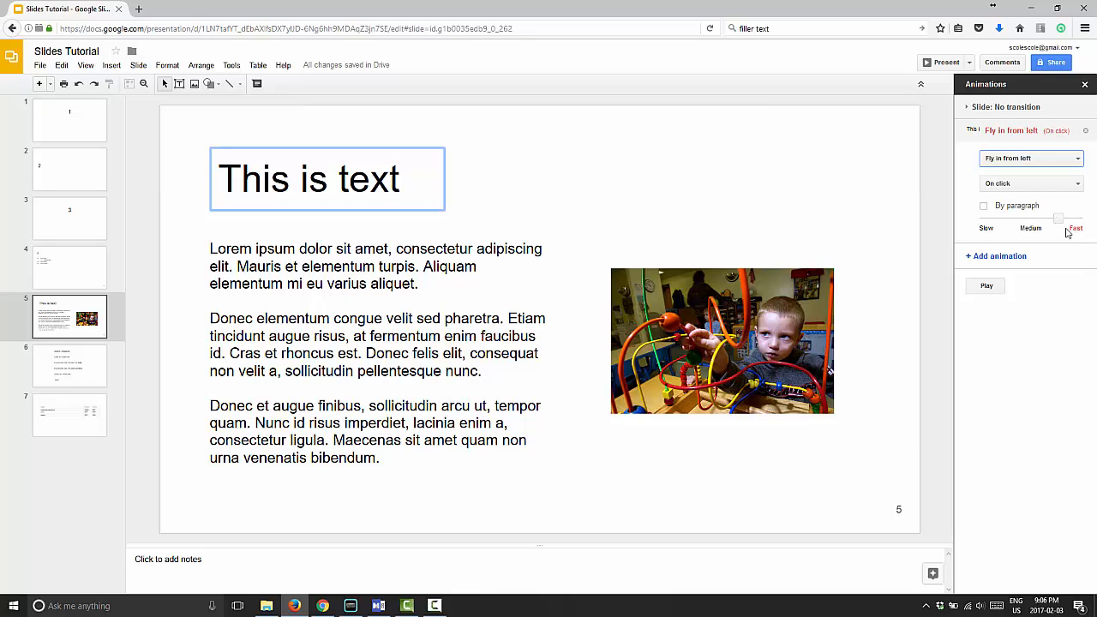
Try slow and fast speeds for the title's Fly in from left animation, ending slightly below the fastest setting.
{"action": "left_click", "coordinate": [987, 229]}
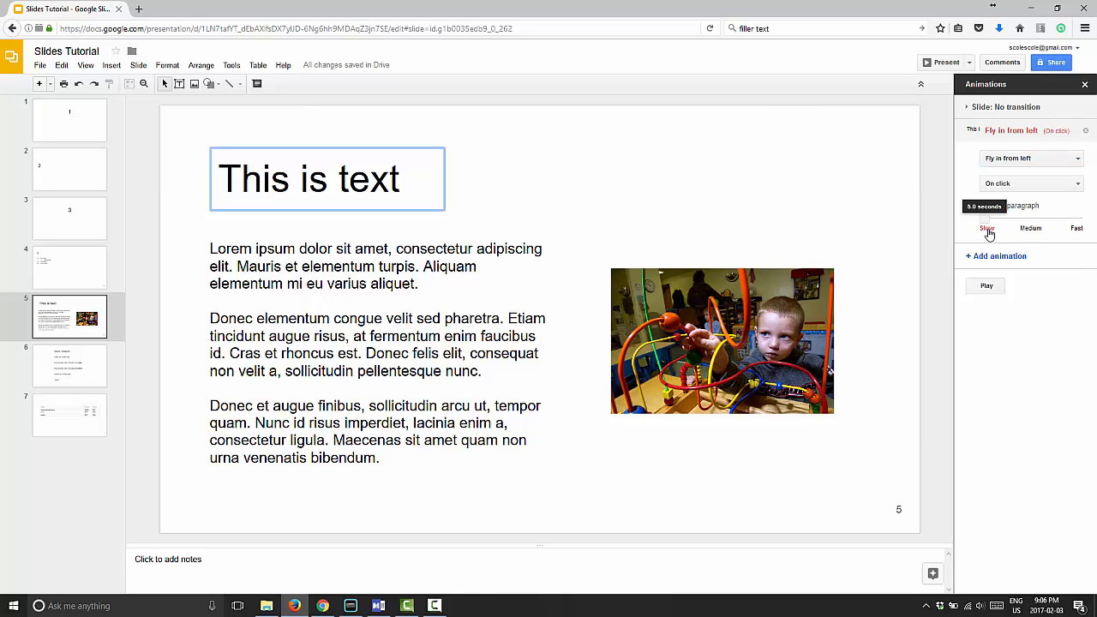
{"action": "left_click", "coordinate": [1031, 233]}
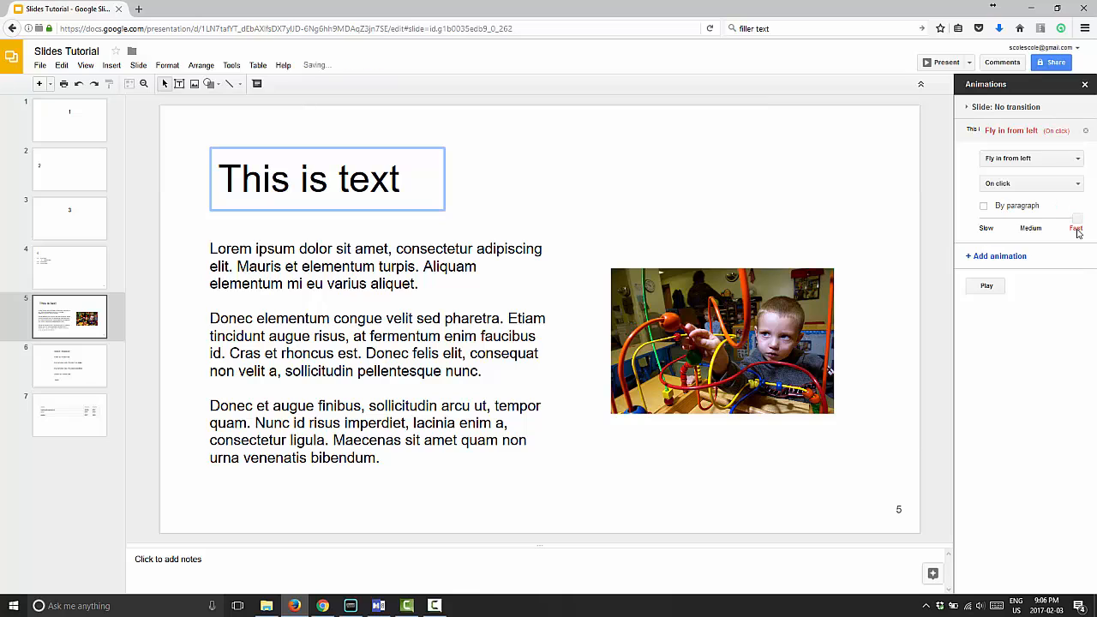
{"action": "left_click_drag", "start_coordinate": [1078, 220], "coordinate": [1059, 221]}
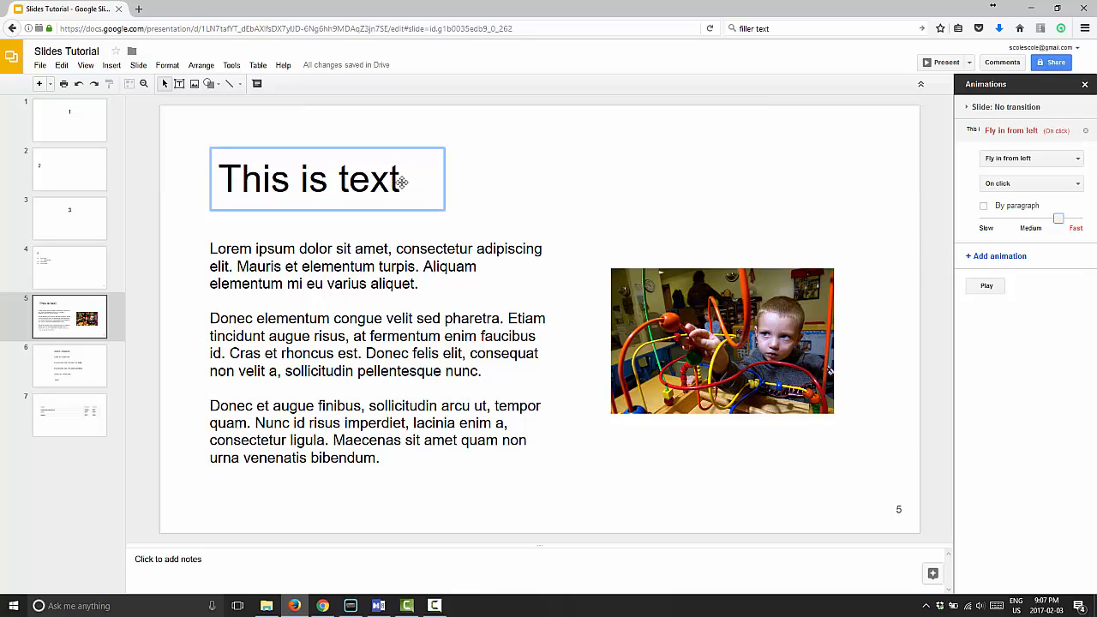
Add a second animation to the "This is text" title with the Fly out to right effect.
{"action": "left_click", "coordinate": [999, 255]}
{"action": "left_click", "coordinate": [1012, 184]}
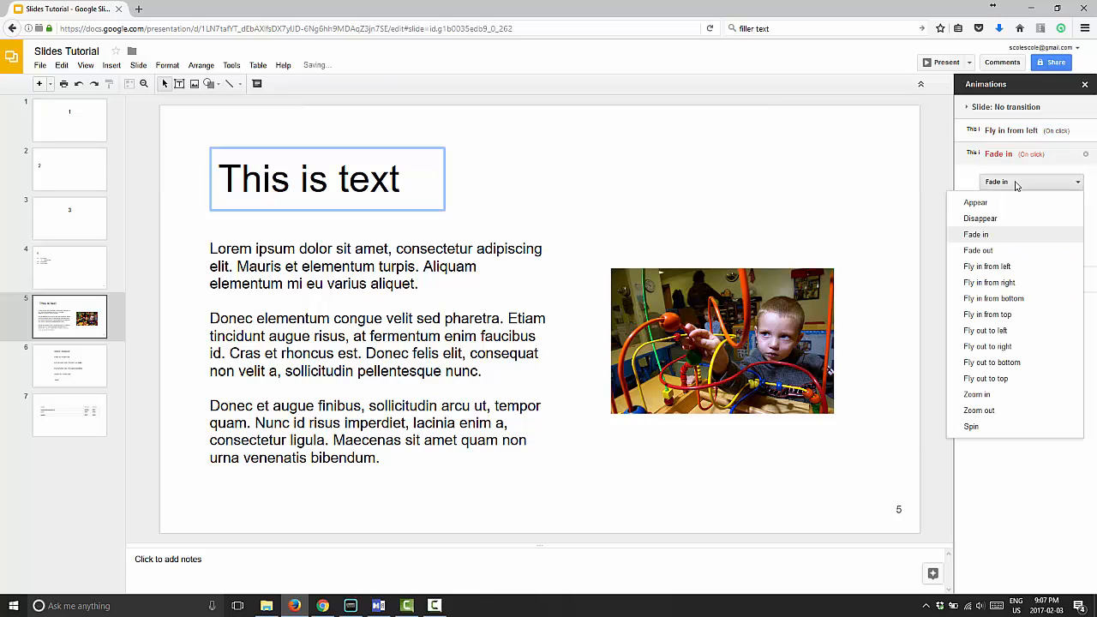
{"action": "left_click", "coordinate": [997, 346]}
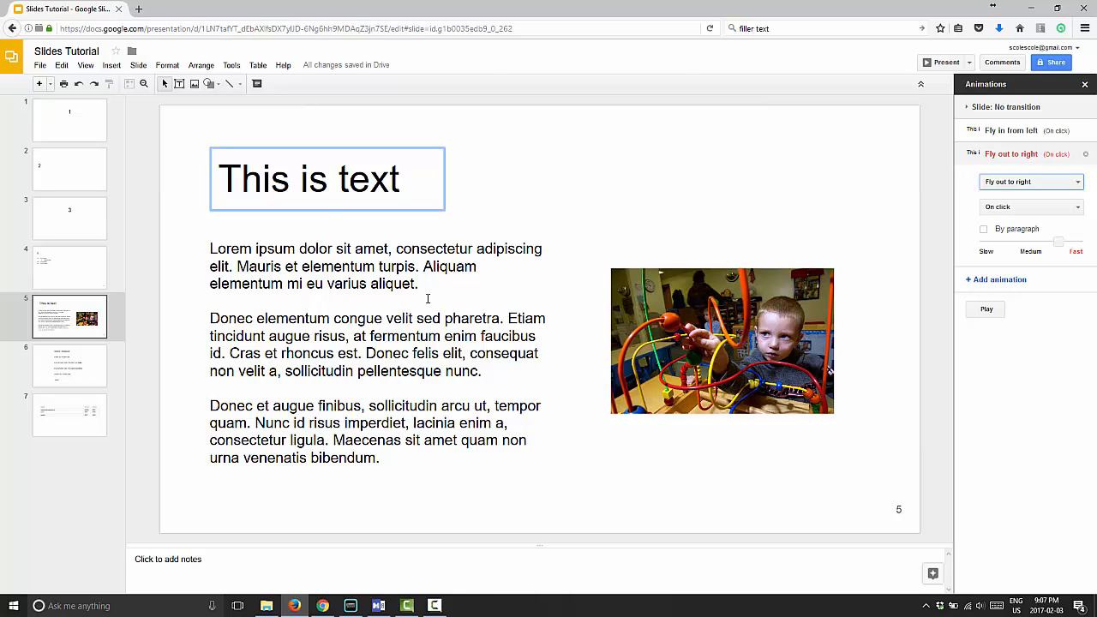
Add a Fade in animation to the body text box and make it play by paragraph.
{"action": "left_click", "coordinate": [374, 269]}
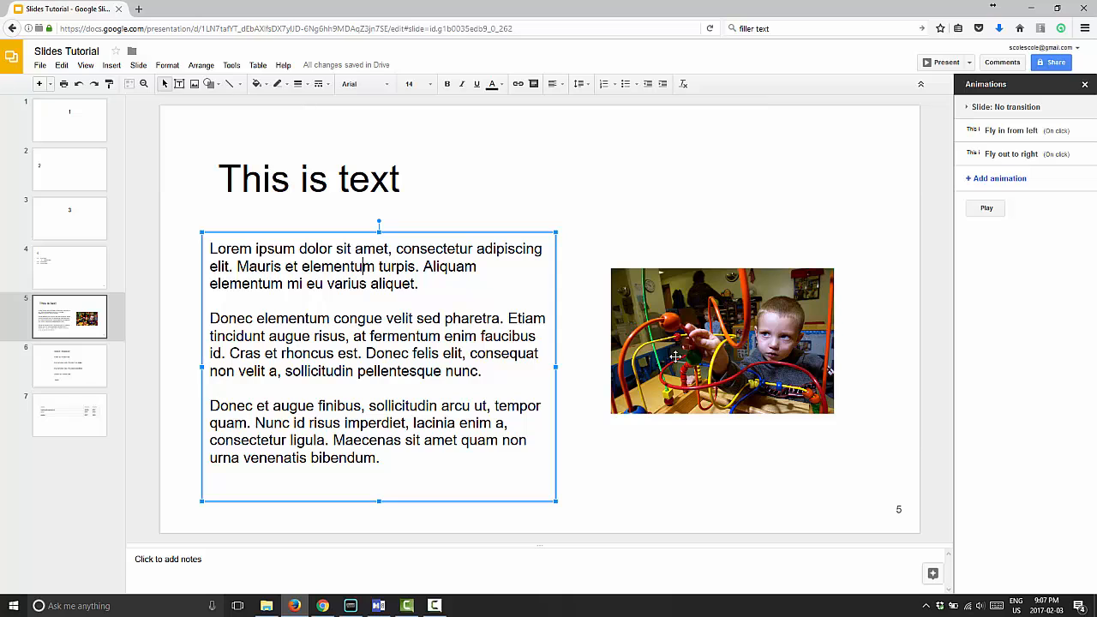
{"action": "left_click", "coordinate": [1002, 179]}
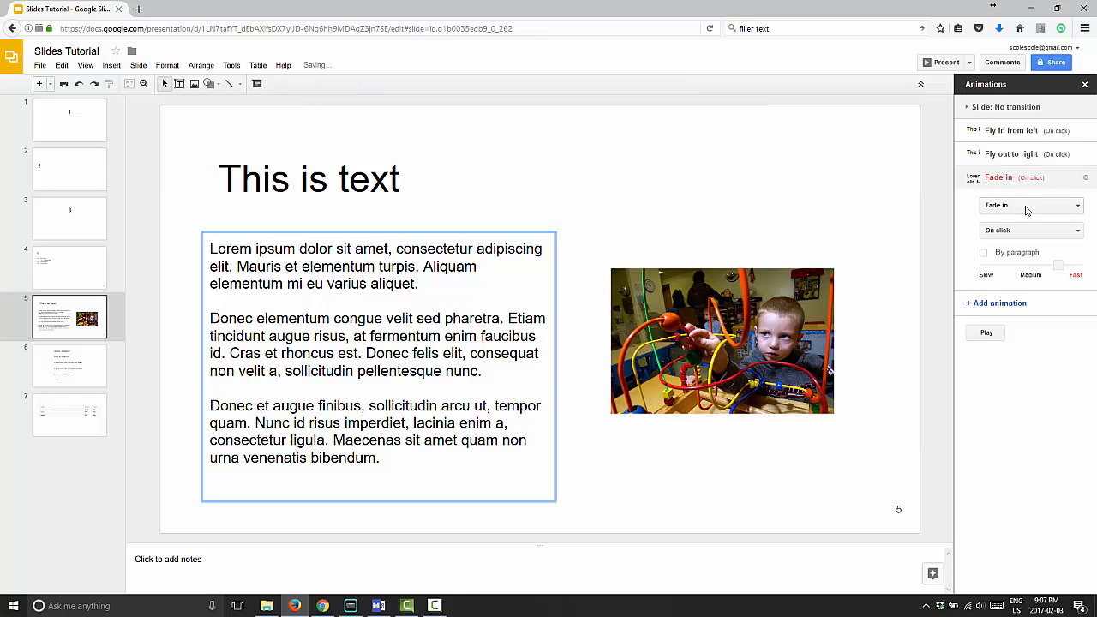
{"action": "left_click", "coordinate": [984, 254]}
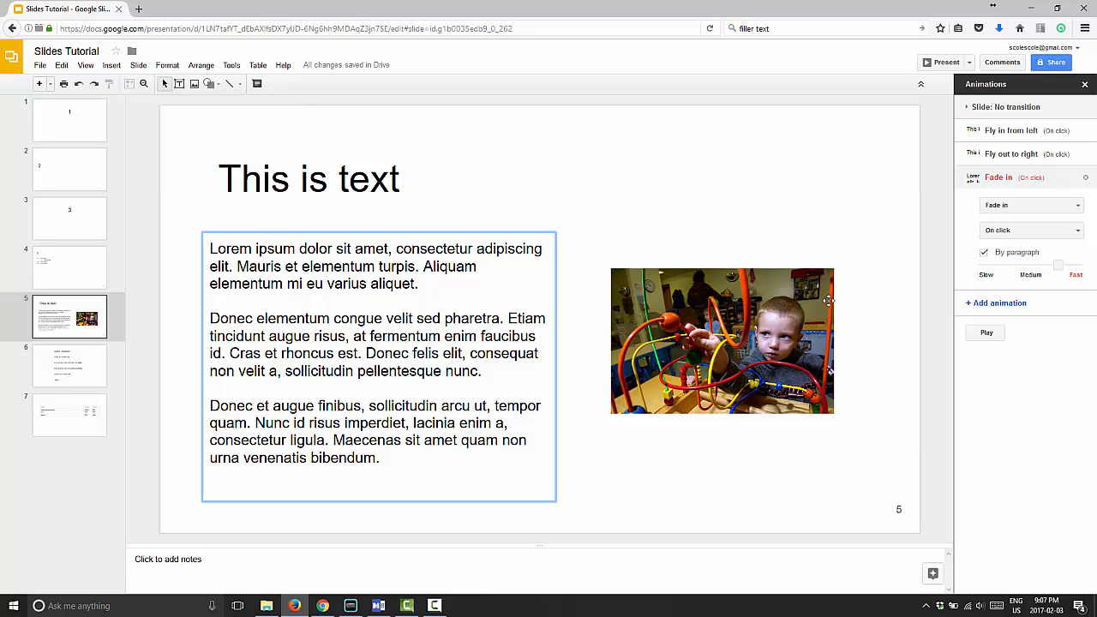
Add a Fade in animation on click to the picture, following the body text's animation.
{"action": "left_click", "coordinate": [763, 331]}
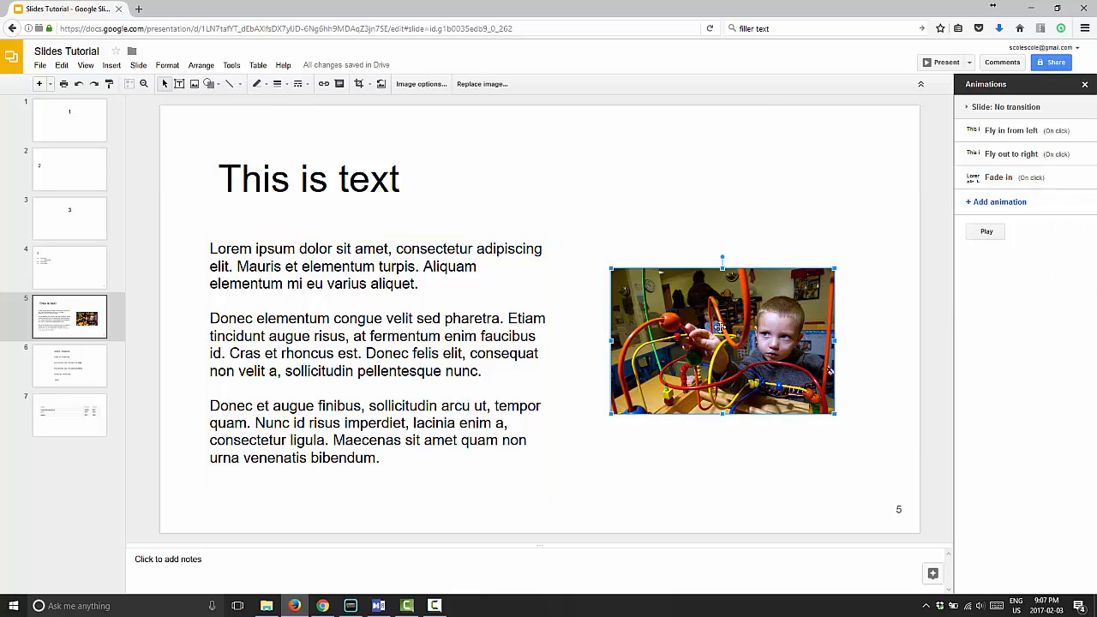
{"action": "left_click", "coordinate": [1000, 202]}
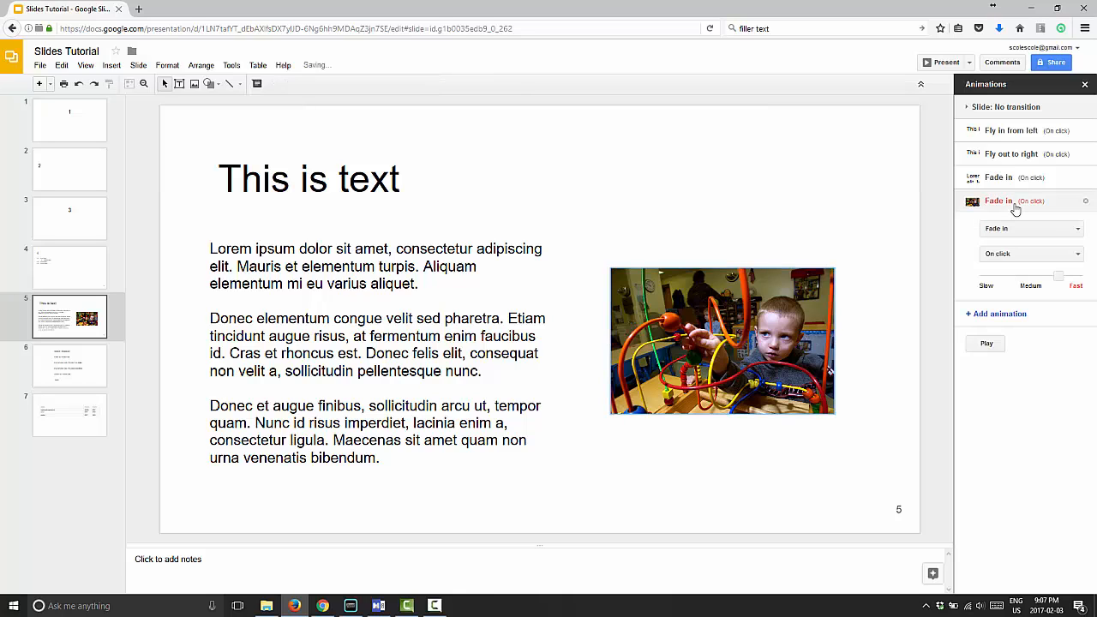
Change the picture's Fade in animation to Zoom in and add a second animation to it with the Zoom out effect.
{"action": "left_click", "coordinate": [1029, 228]}
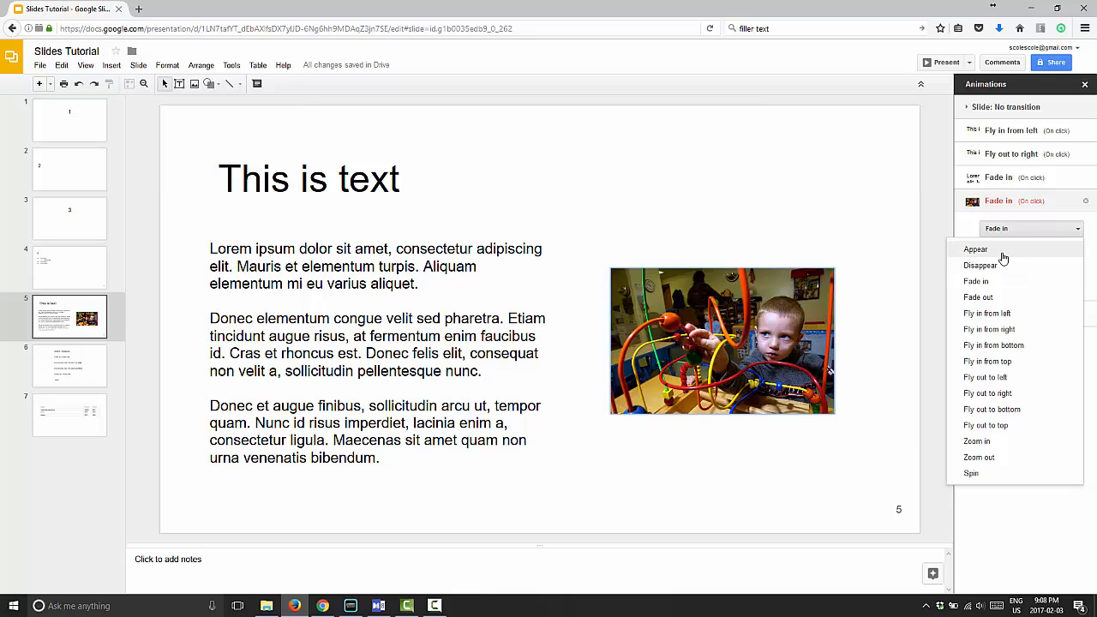
{"action": "left_click", "coordinate": [987, 442]}
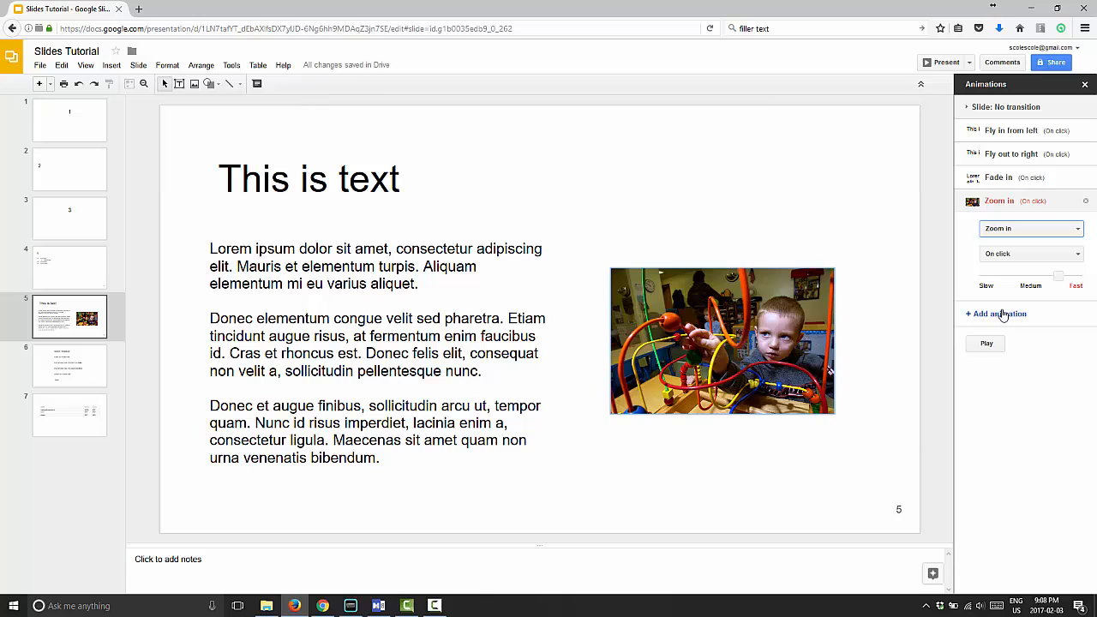
{"action": "left_click", "coordinate": [1000, 315]}
{"action": "left_click", "coordinate": [1016, 257]}
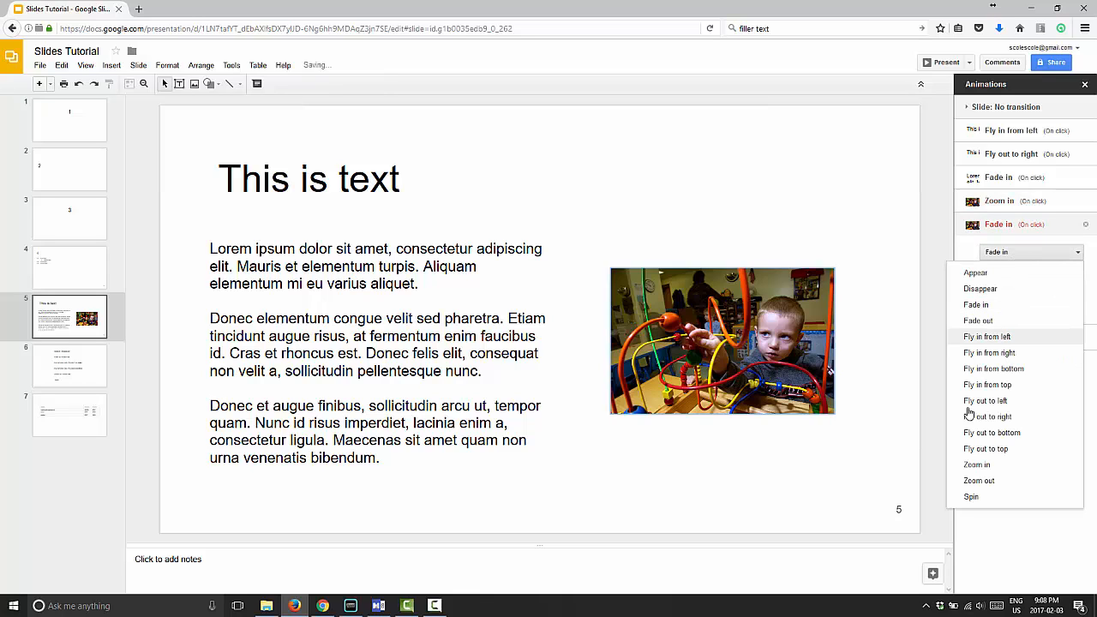
{"action": "left_click", "coordinate": [976, 482]}
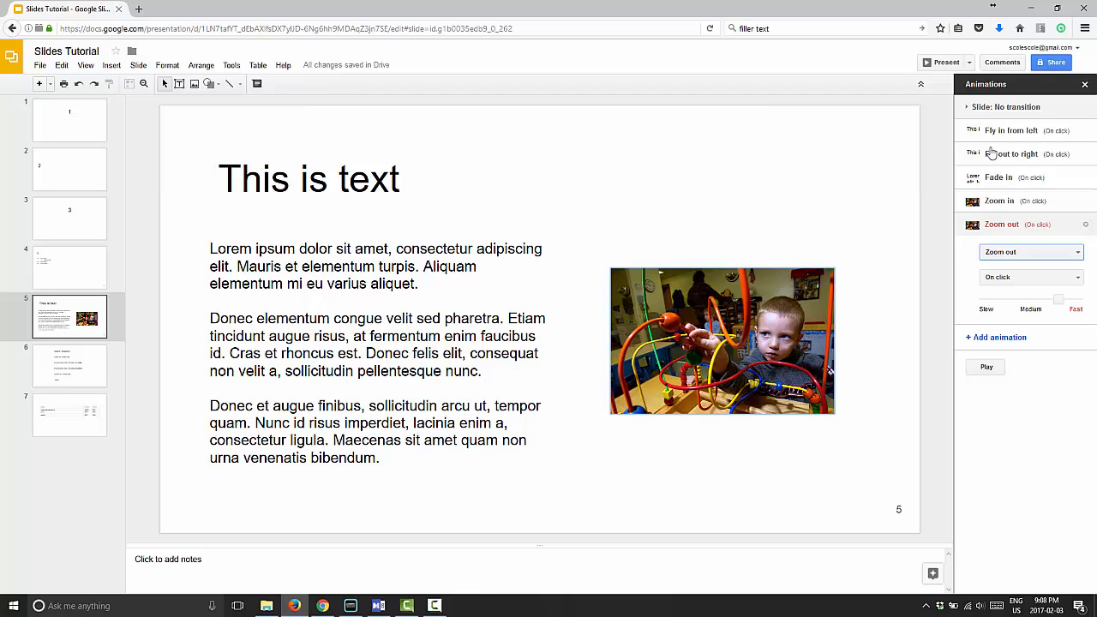
Select the title, the body text and the picture in turn to check which animations belong to each.
{"action": "left_click", "coordinate": [351, 179]}
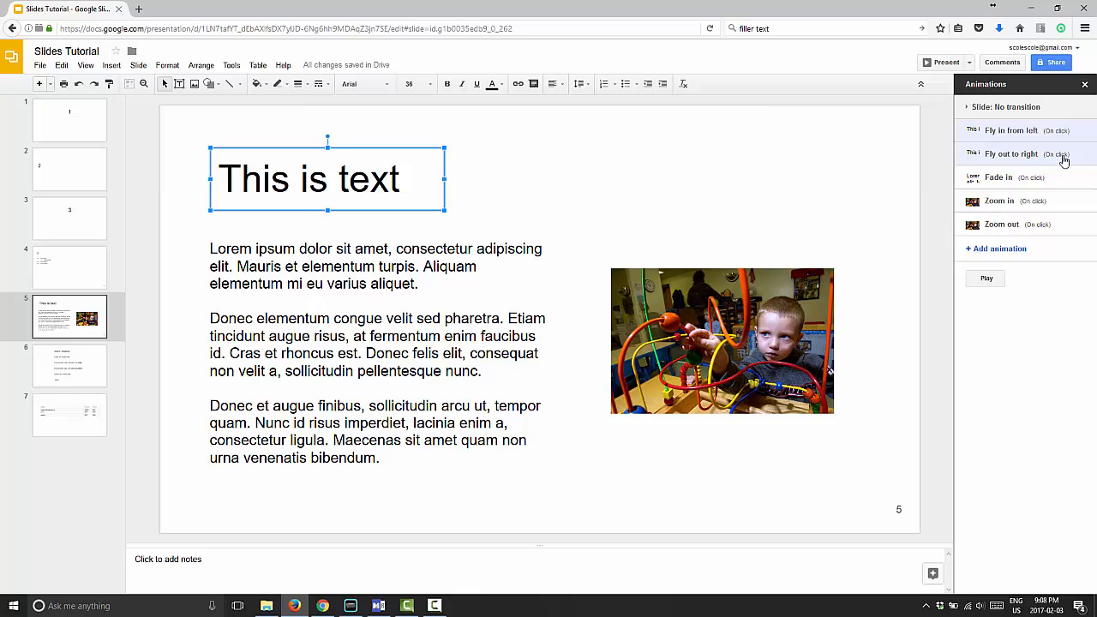
{"action": "left_click", "coordinate": [494, 239]}
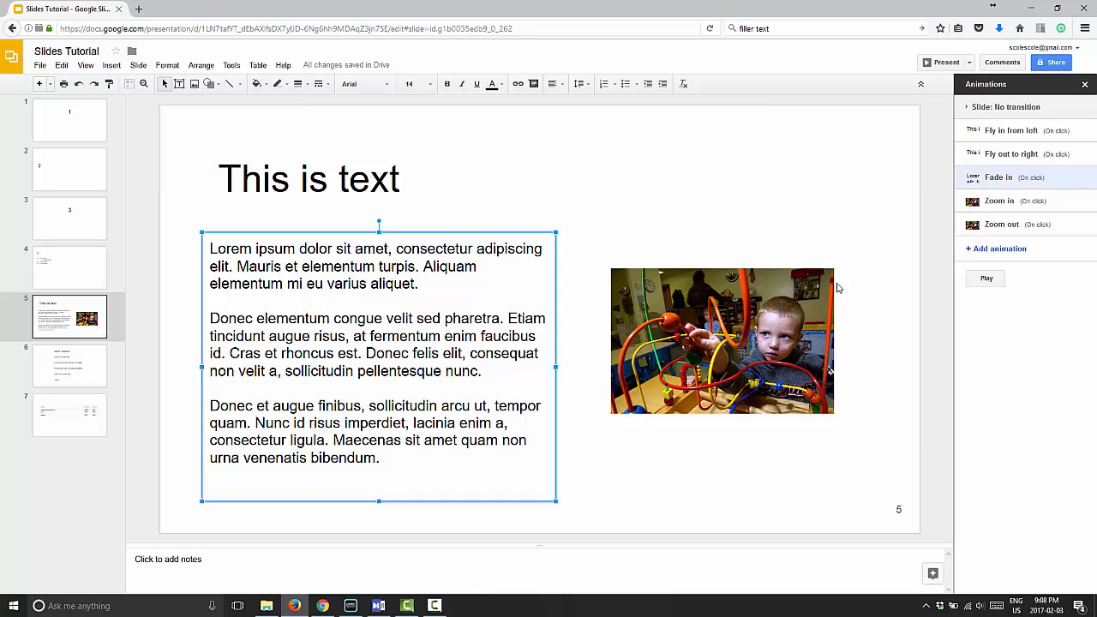
{"action": "left_click", "coordinate": [793, 299]}
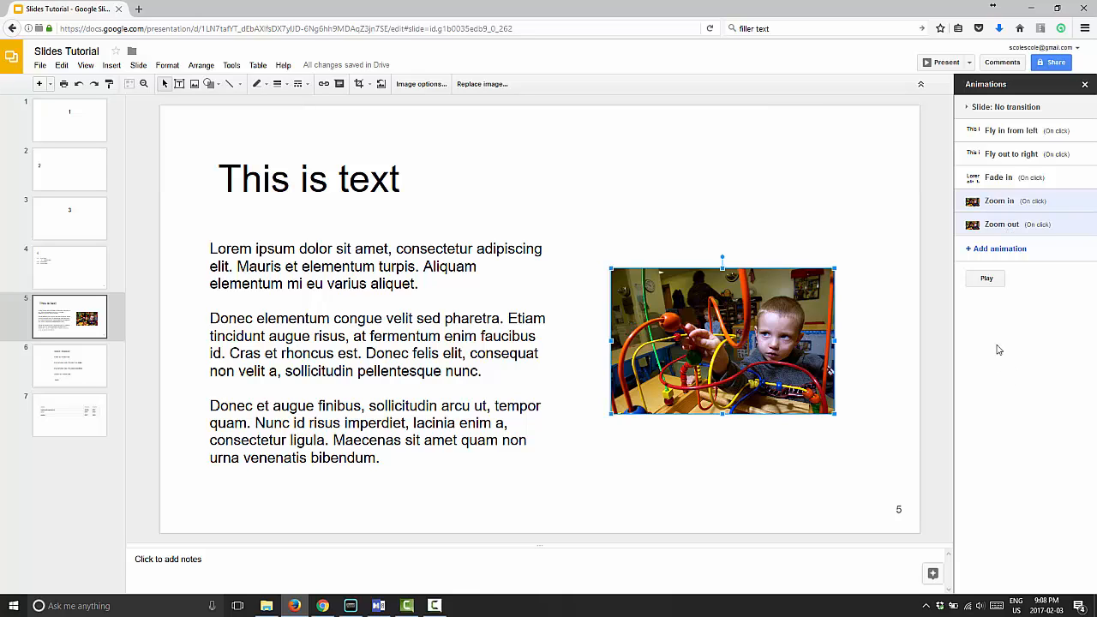
Preview slide 5's animations in sequence, from the title's Fly in to the picture's Zoom out, and stop the preview.
{"action": "left_click", "coordinate": [987, 280]}
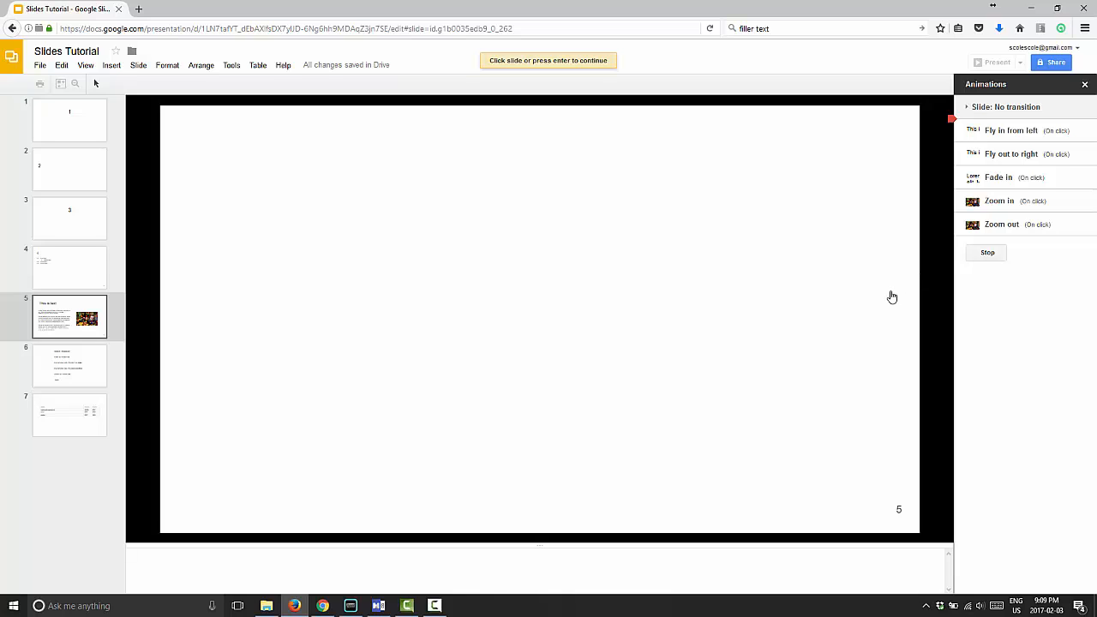
{"action": "left_click", "coordinate": [830, 332]}
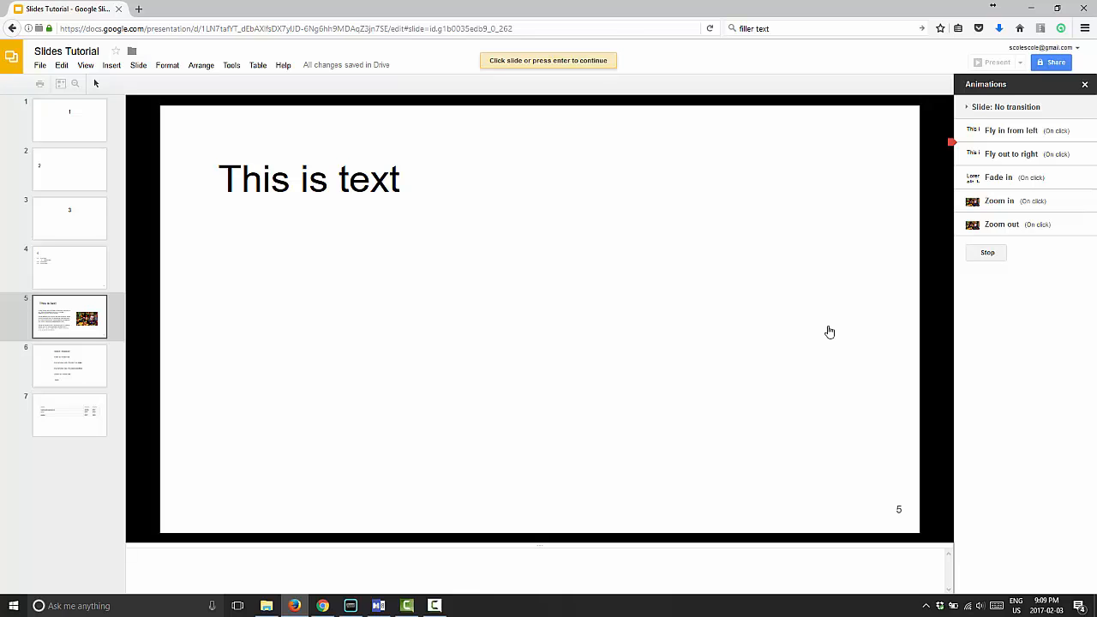
{"action": "left_click", "coordinate": [830, 332]}
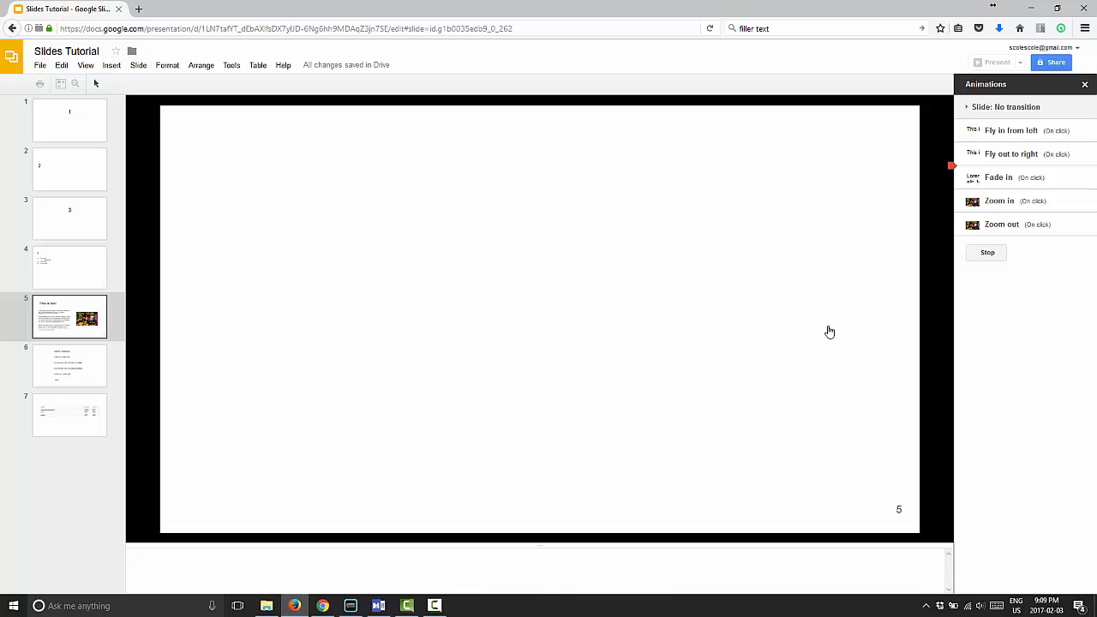
{"action": "left_click", "coordinate": [830, 332]}
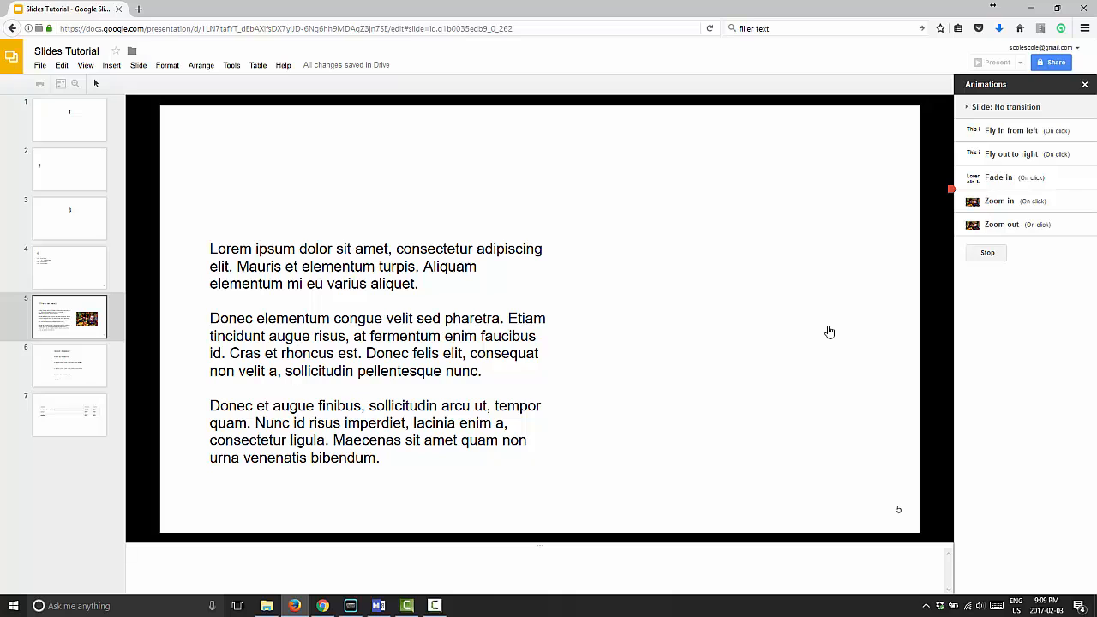
{"action": "left_click", "coordinate": [849, 341]}
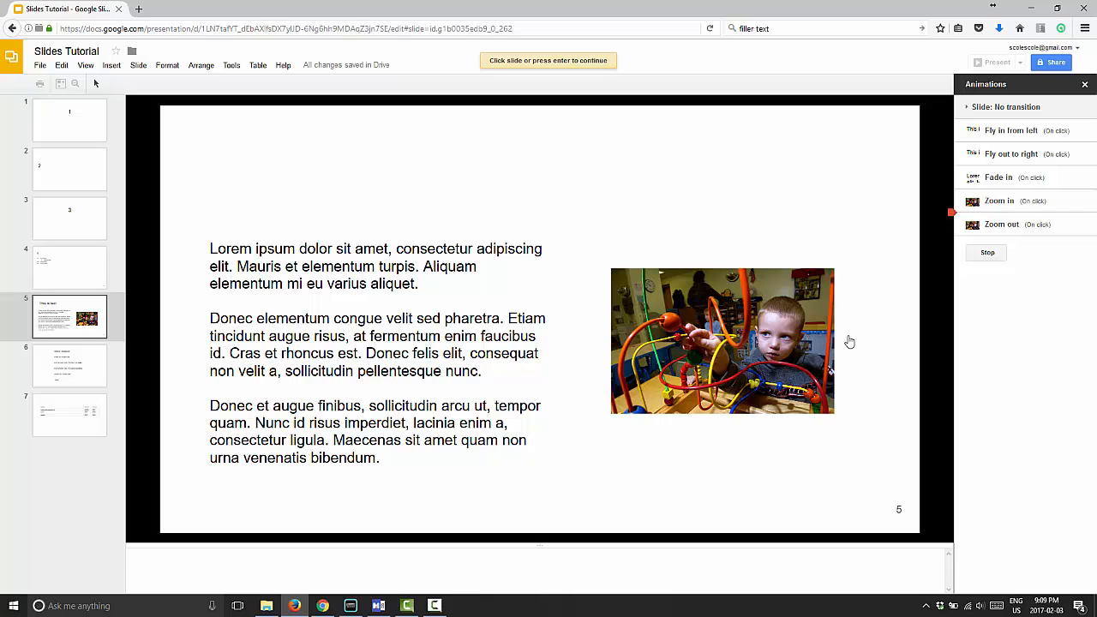
{"action": "left_click", "coordinate": [849, 341]}
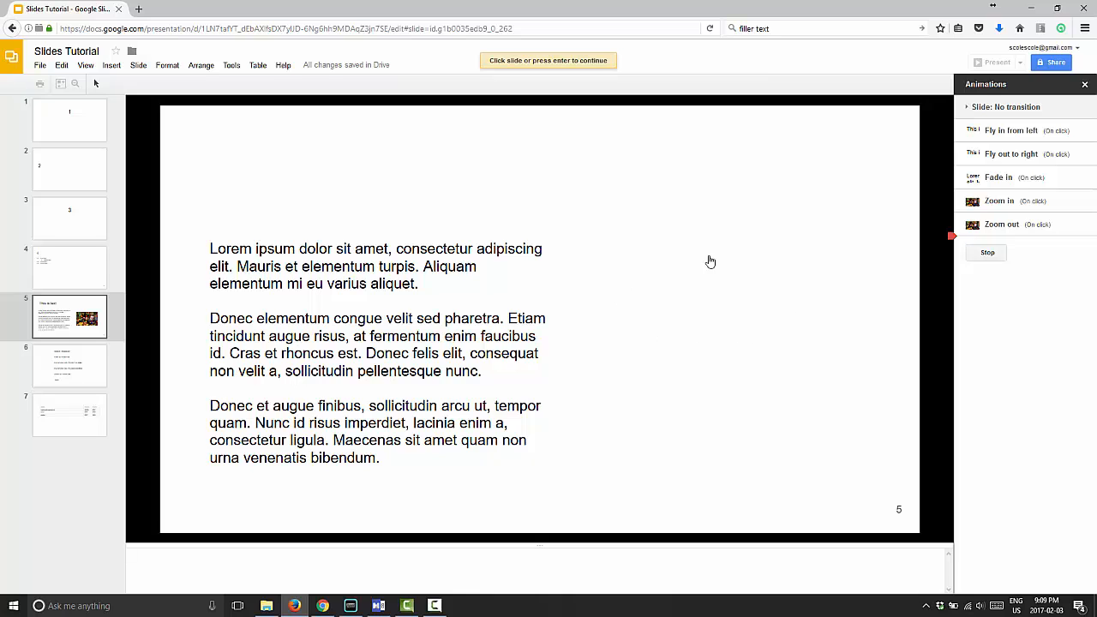
{"action": "left_click", "coordinate": [988, 254]}
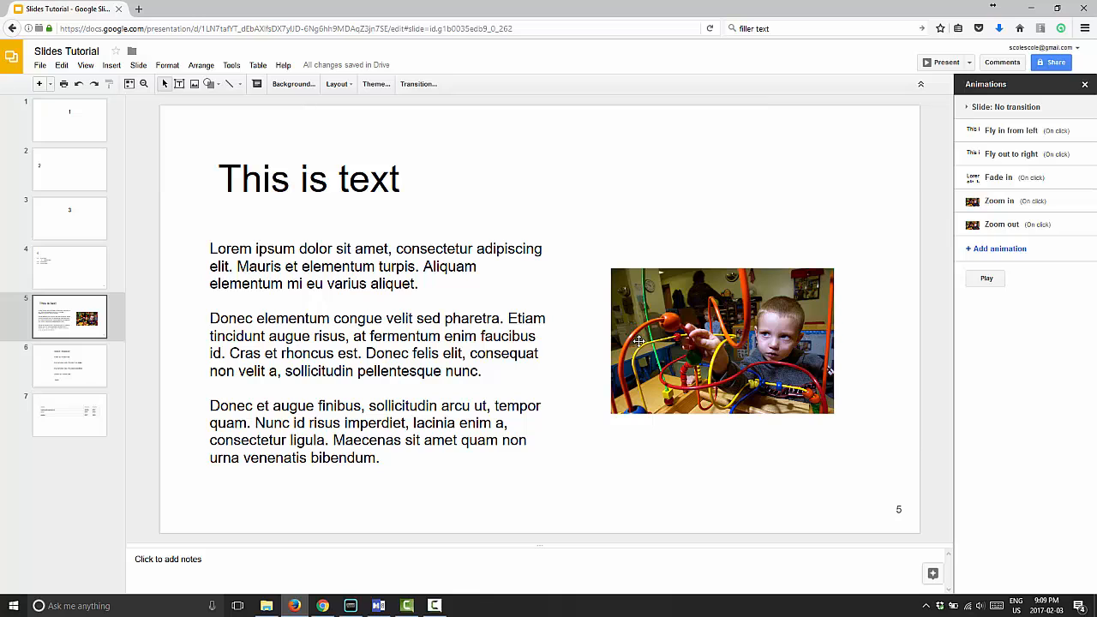
Preview all of slide 6's animations from Appear through Spin, stop the preview and select the "Appear / Disappear" text box.
{"action": "left_click", "coordinate": [76, 371]}
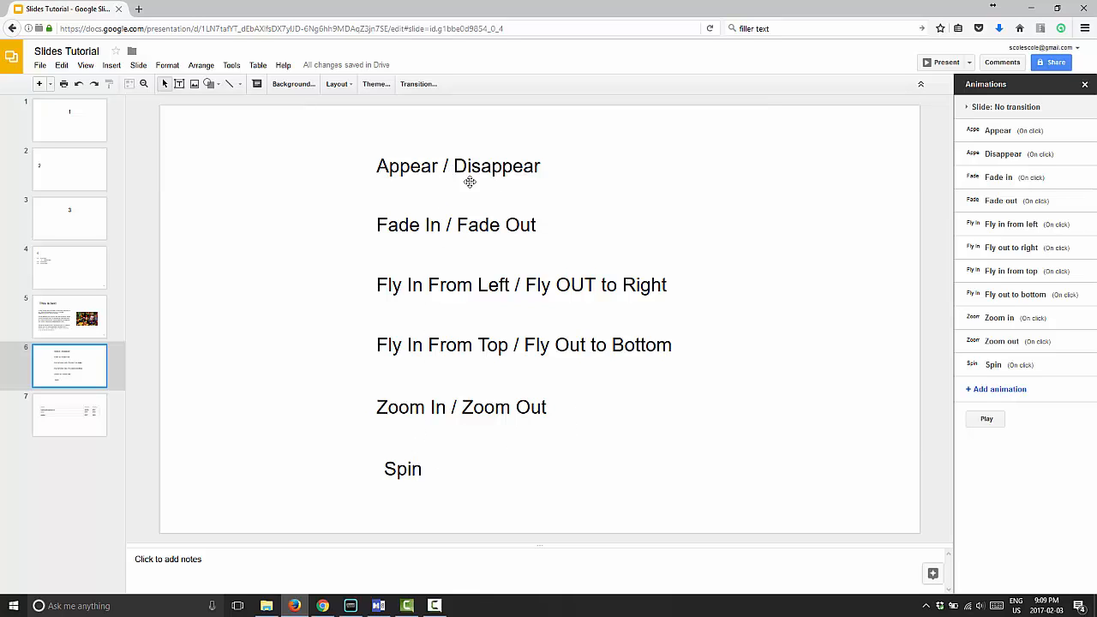
{"action": "left_click", "coordinate": [987, 420]}
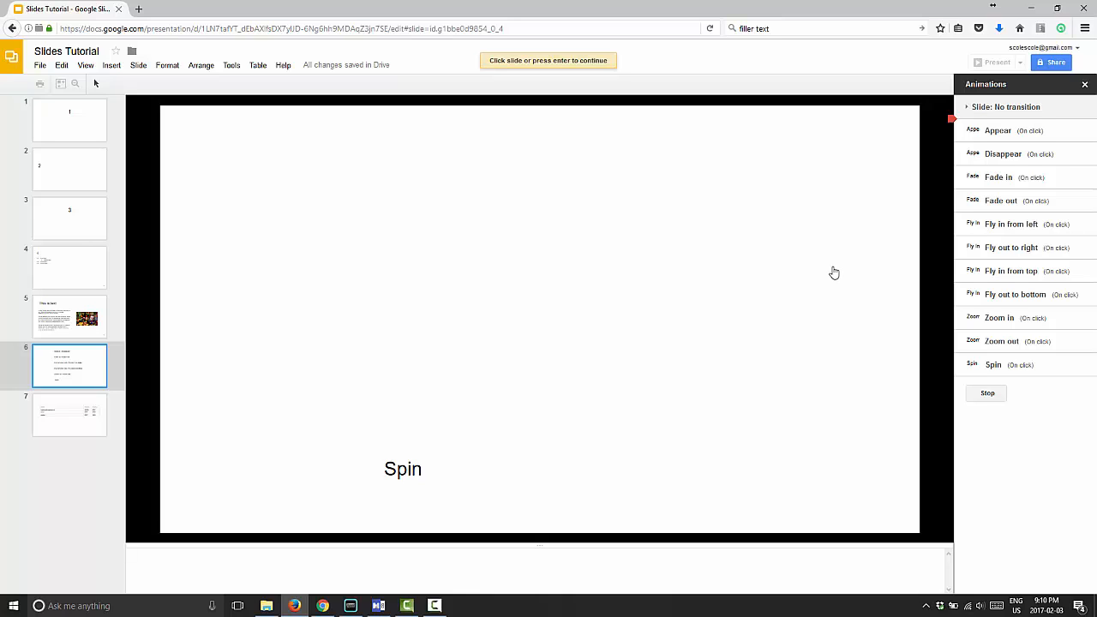
{"action": "left_click", "coordinate": [835, 272]}
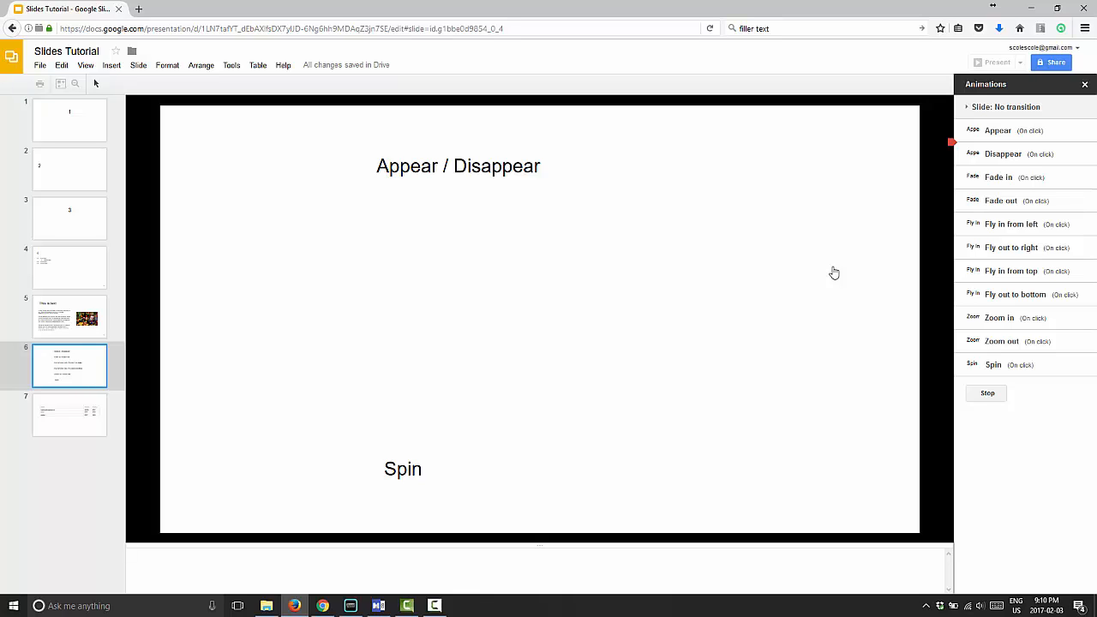
{"action": "left_click", "coordinate": [834, 273]}
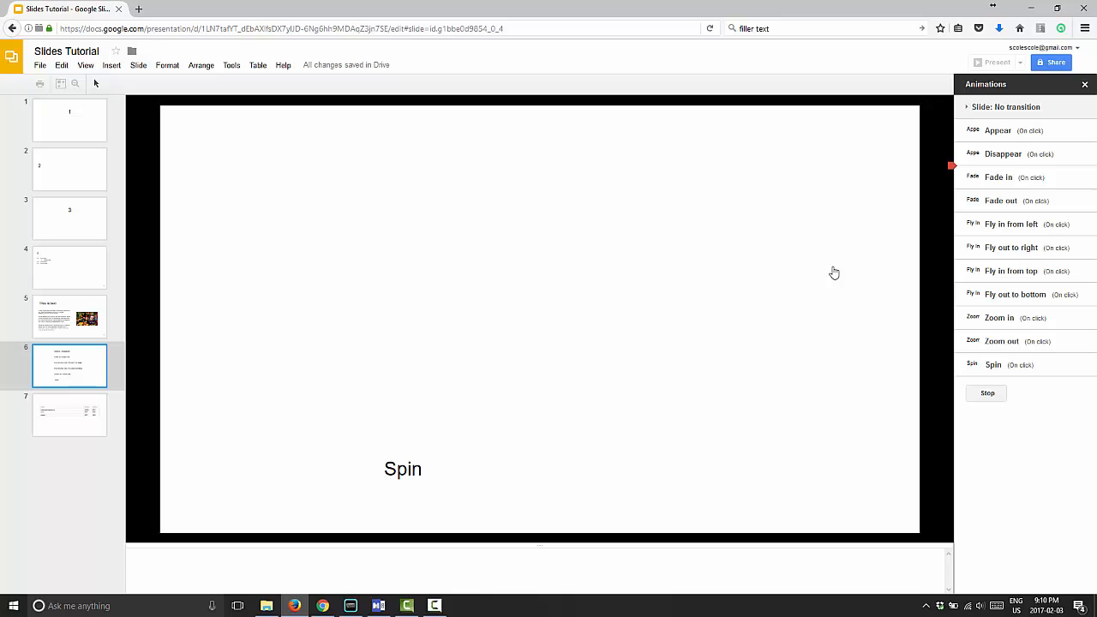
{"action": "left_click", "coordinate": [834, 273]}
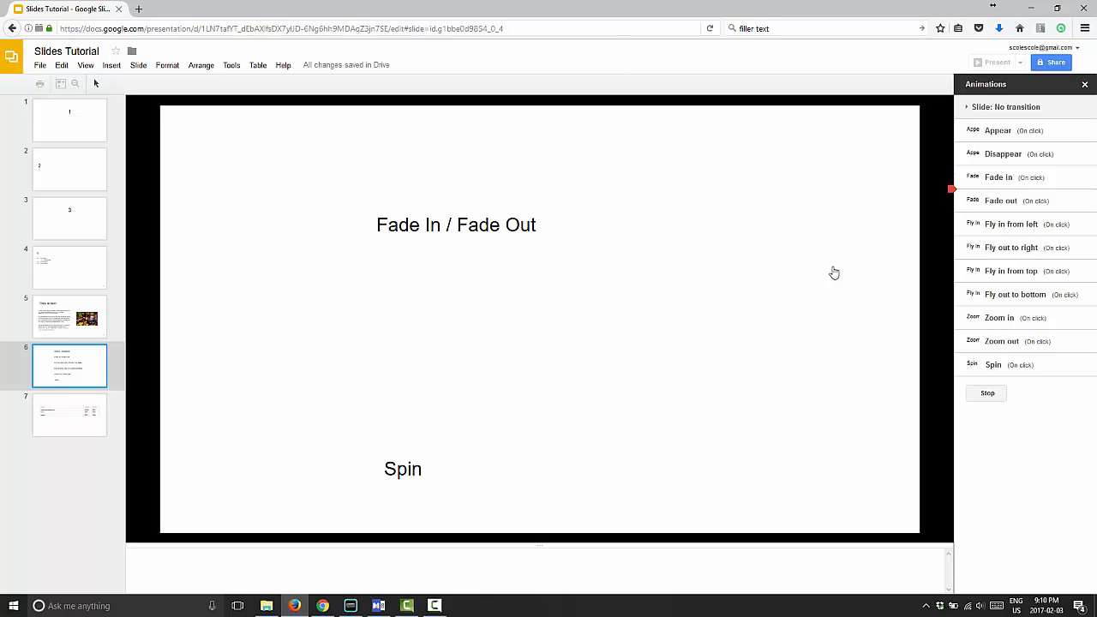
{"action": "left_click", "coordinate": [834, 273]}
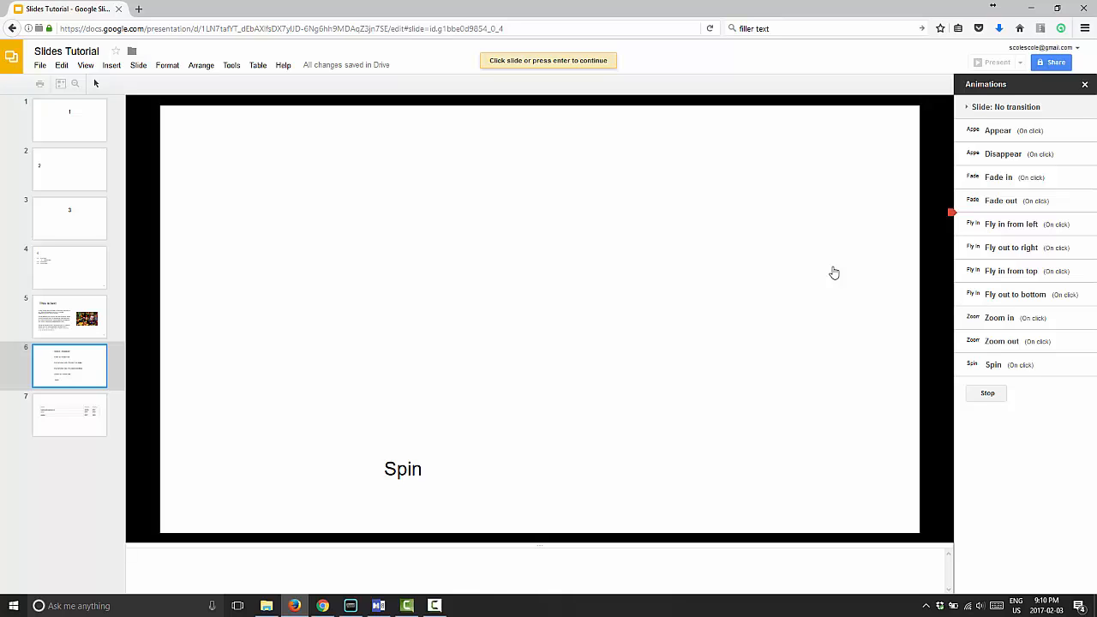
{"action": "left_click", "coordinate": [834, 272]}
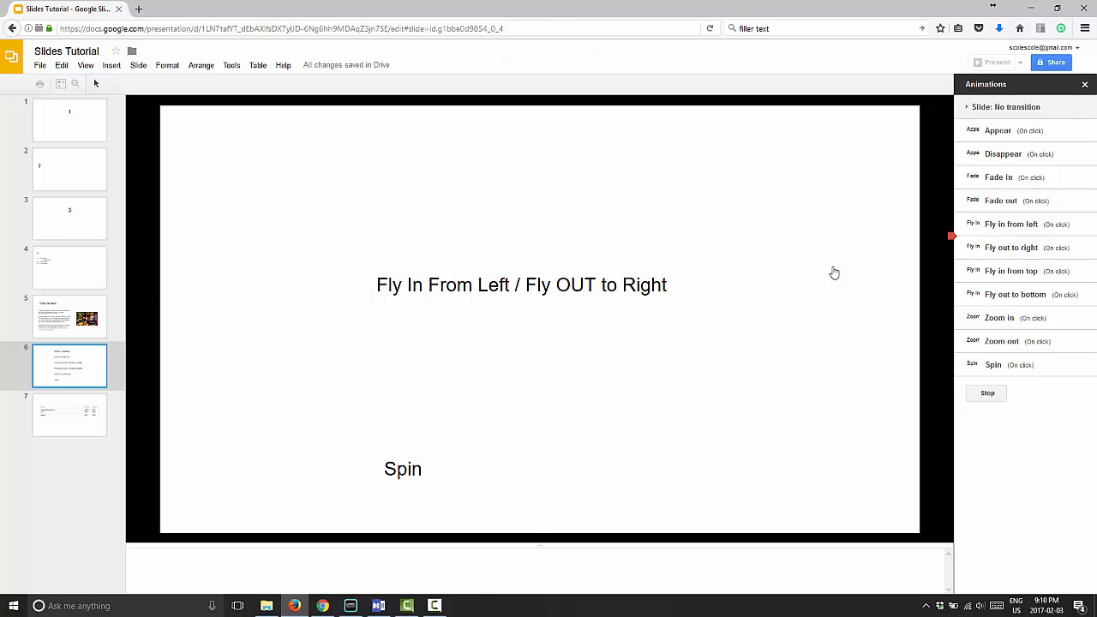
{"action": "left_click", "coordinate": [834, 273]}
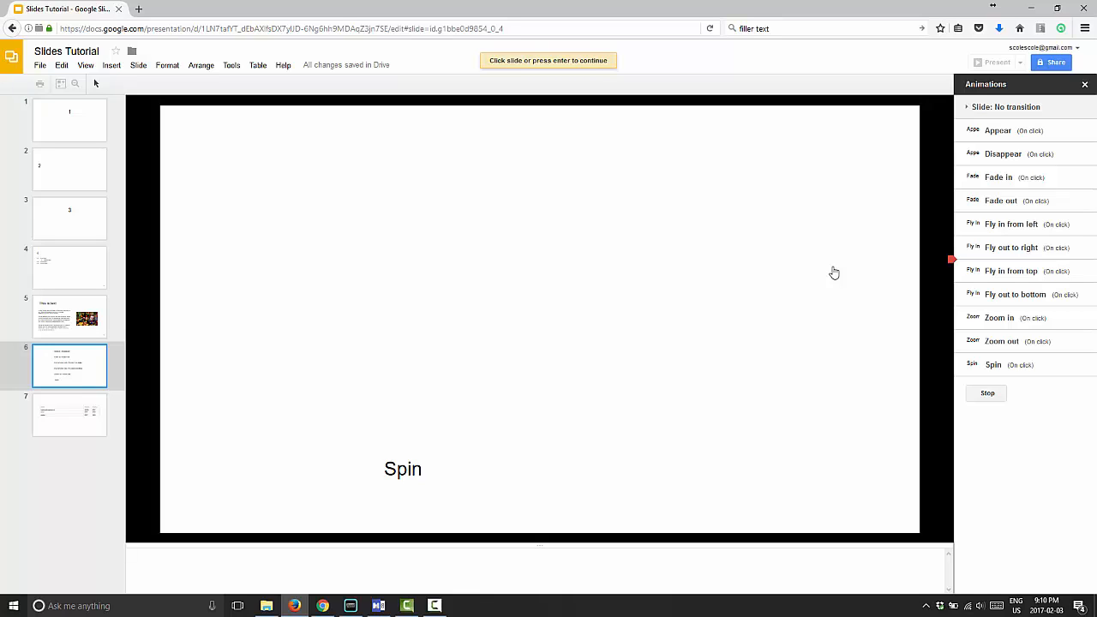
{"action": "left_click", "coordinate": [834, 273]}
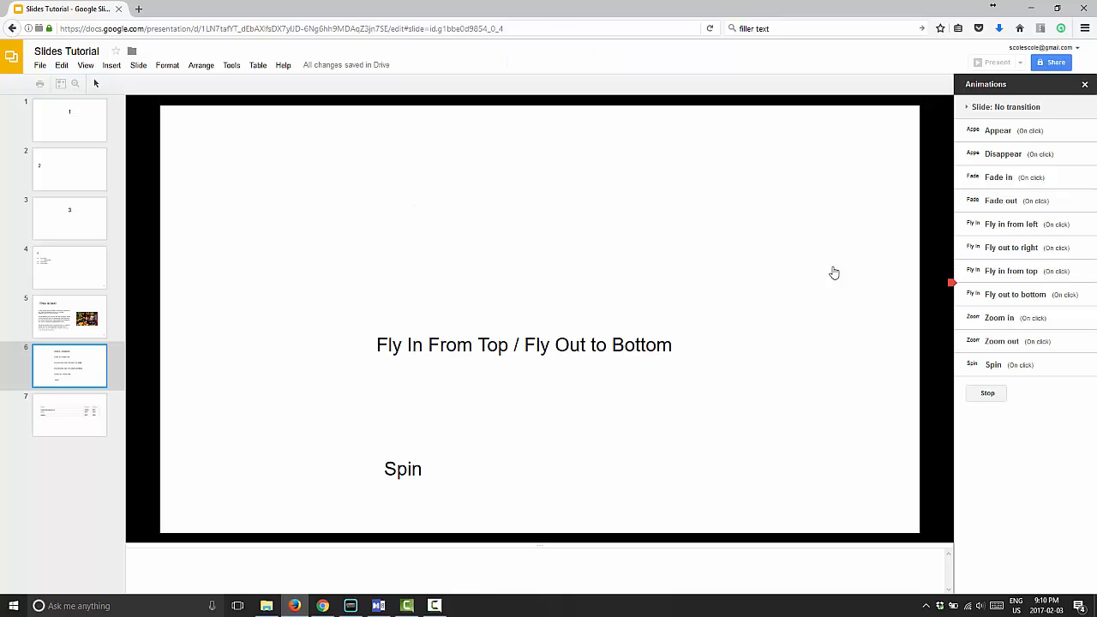
{"action": "left_click", "coordinate": [834, 273]}
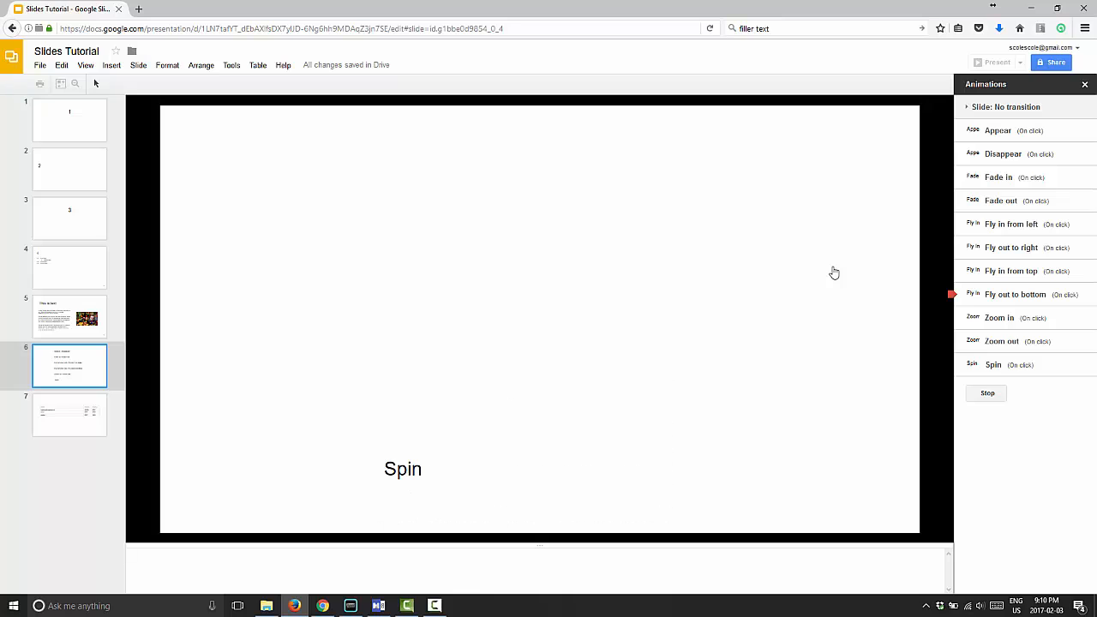
{"action": "left_click", "coordinate": [834, 273]}
{"action": "left_click", "coordinate": [834, 273]}
{"action": "left_click", "coordinate": [834, 273]}
{"action": "left_click", "coordinate": [994, 397]}
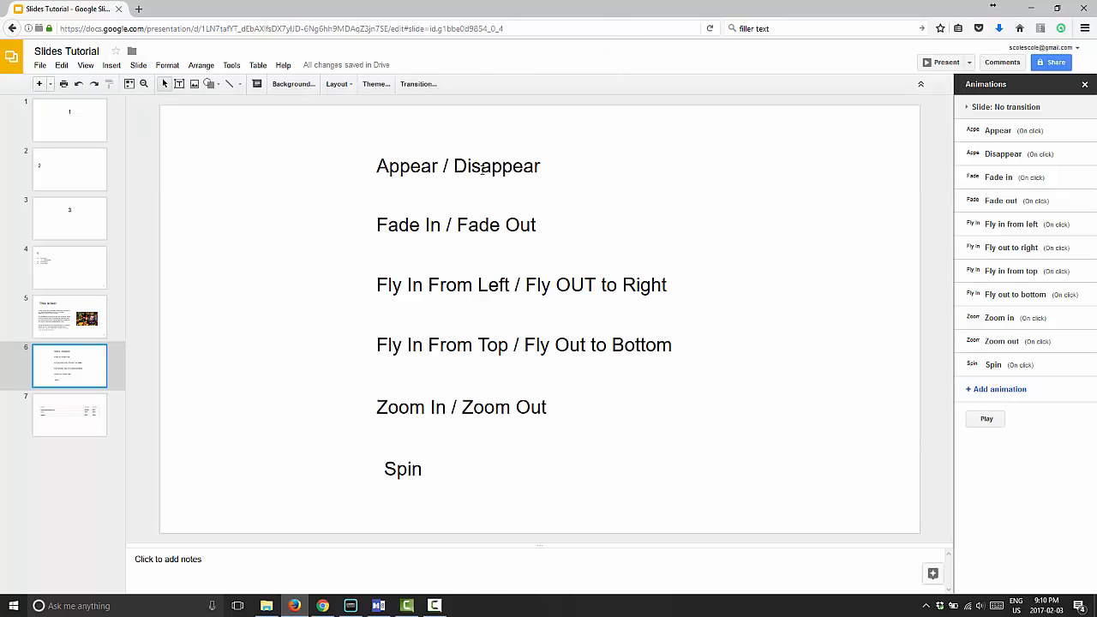
{"action": "left_click", "coordinate": [447, 166]}
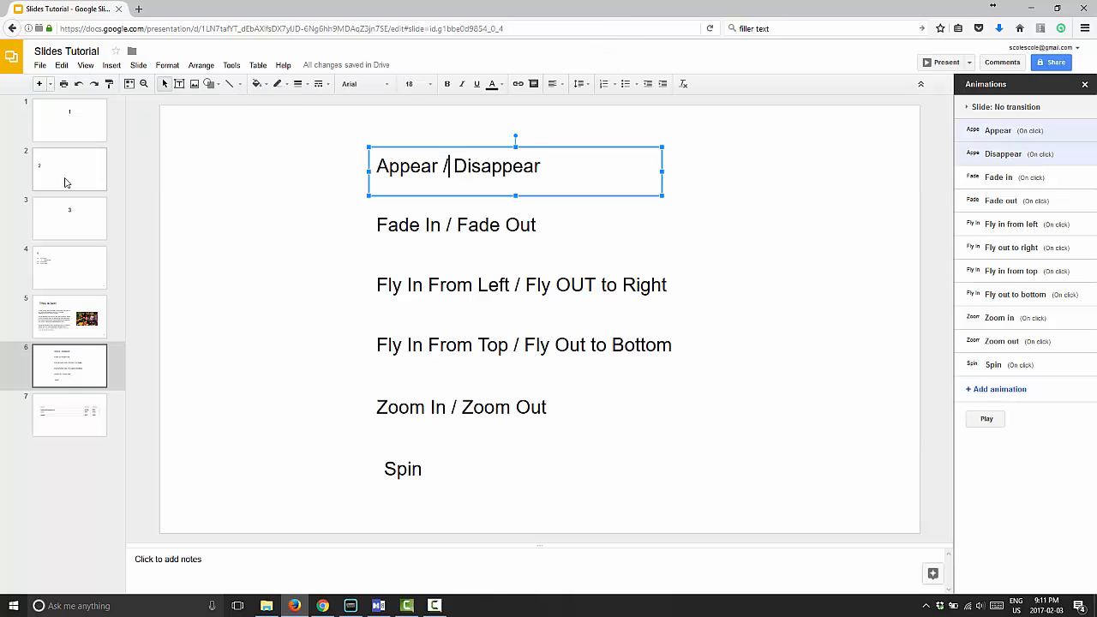
Add another Fade in animation to the picture on slide 5 and open its start condition options.
{"action": "left_click", "coordinate": [53, 311]}
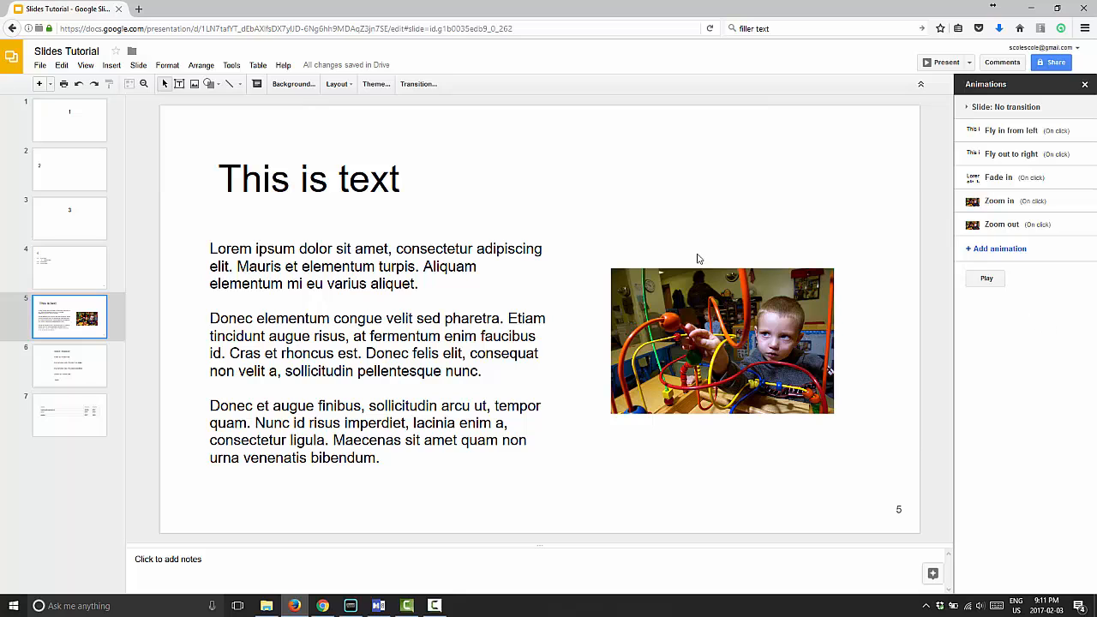
{"action": "left_click", "coordinate": [682, 309]}
{"action": "left_click", "coordinate": [1011, 249]}
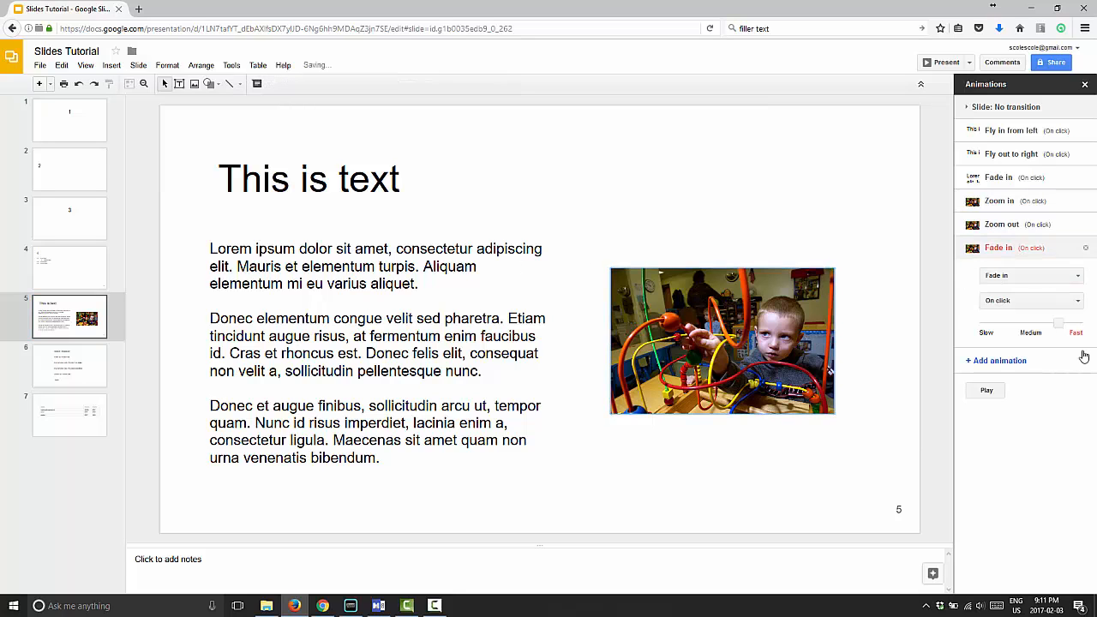
{"action": "left_click", "coordinate": [1079, 304]}
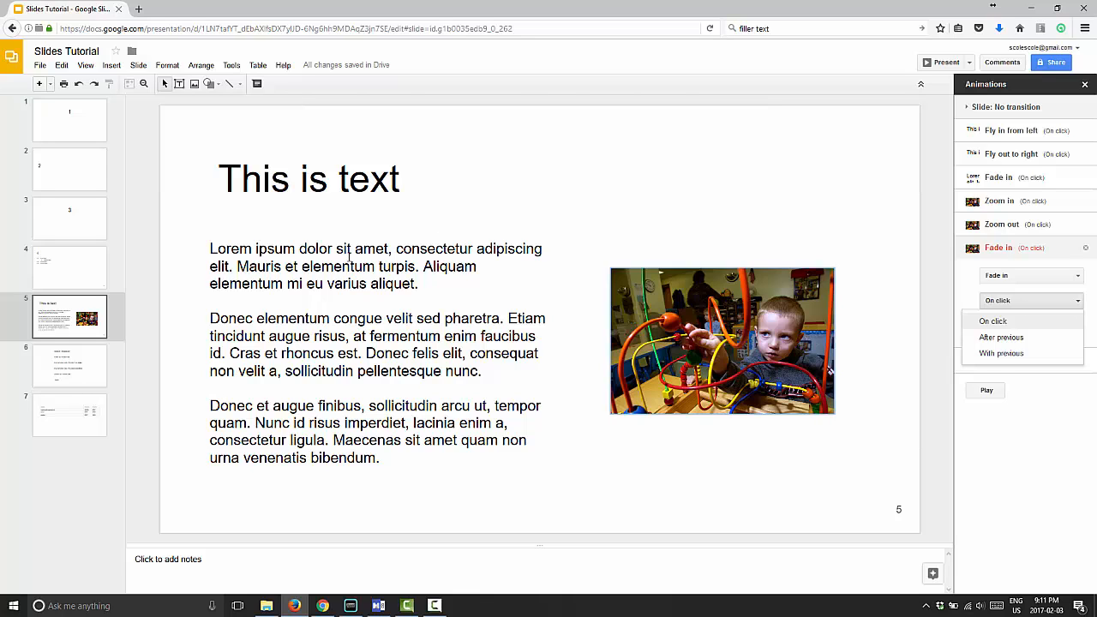
{"action": "left_click", "coordinate": [397, 267]}
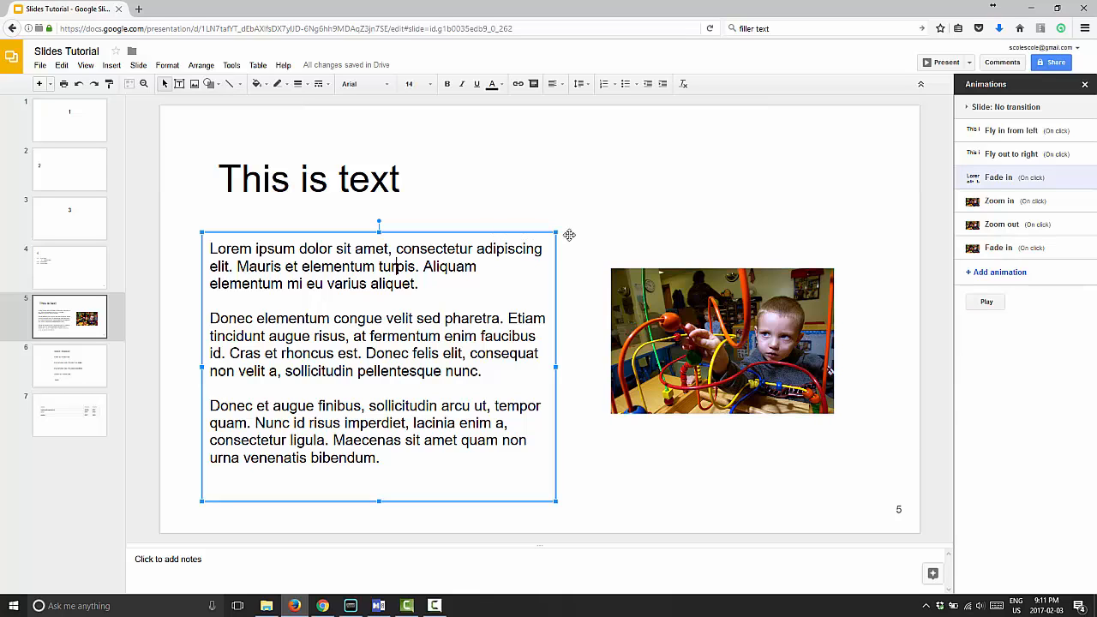
{"action": "left_click", "coordinate": [1010, 183]}
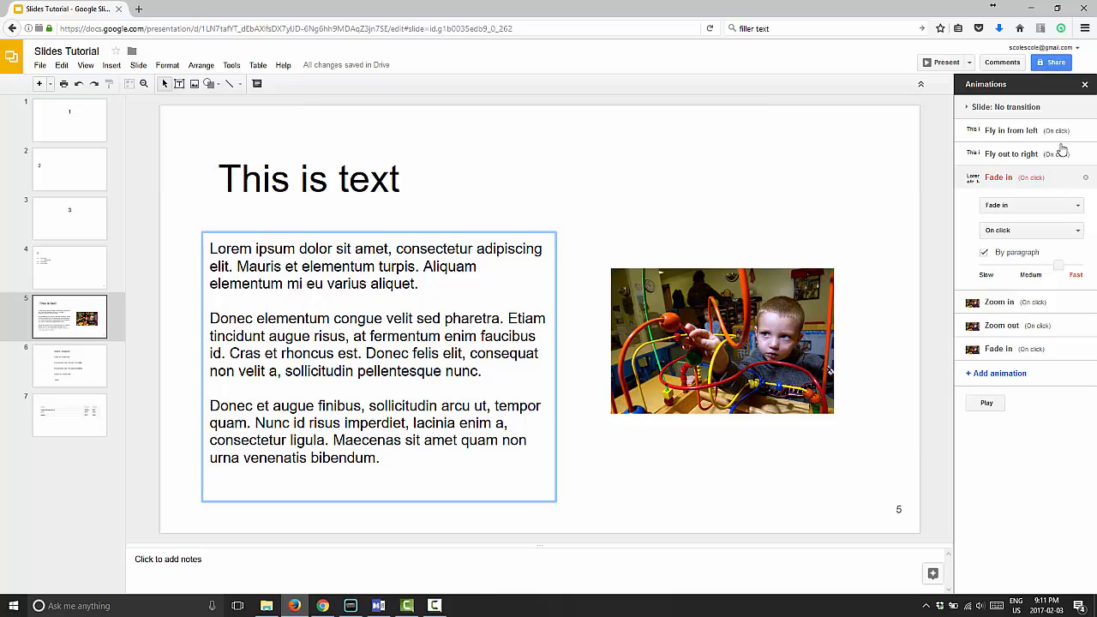
{"action": "left_click", "coordinate": [1048, 233]}
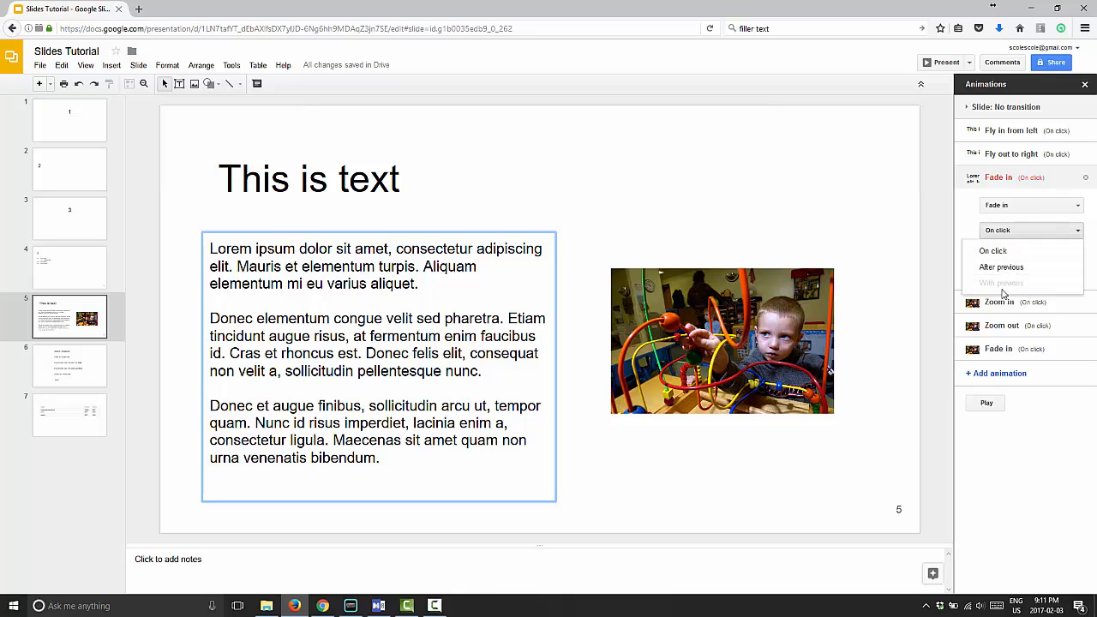
{"action": "left_click", "coordinate": [455, 176]}
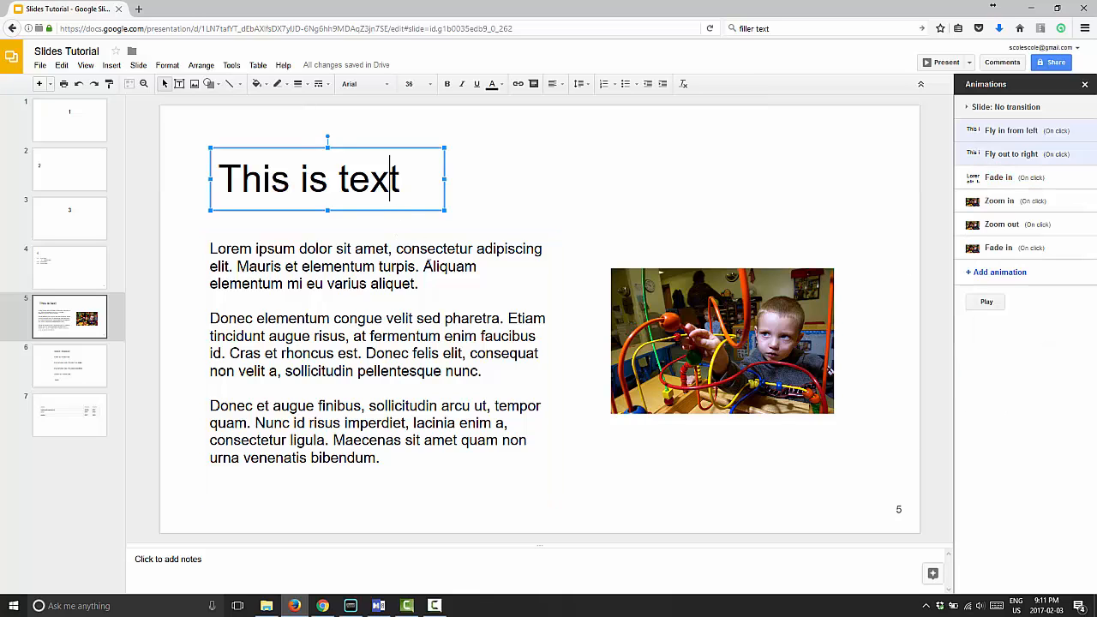
Set the body text's Fade in animation to start After previous.
{"action": "left_click", "coordinate": [491, 261]}
{"action": "left_click", "coordinate": [1013, 182]}
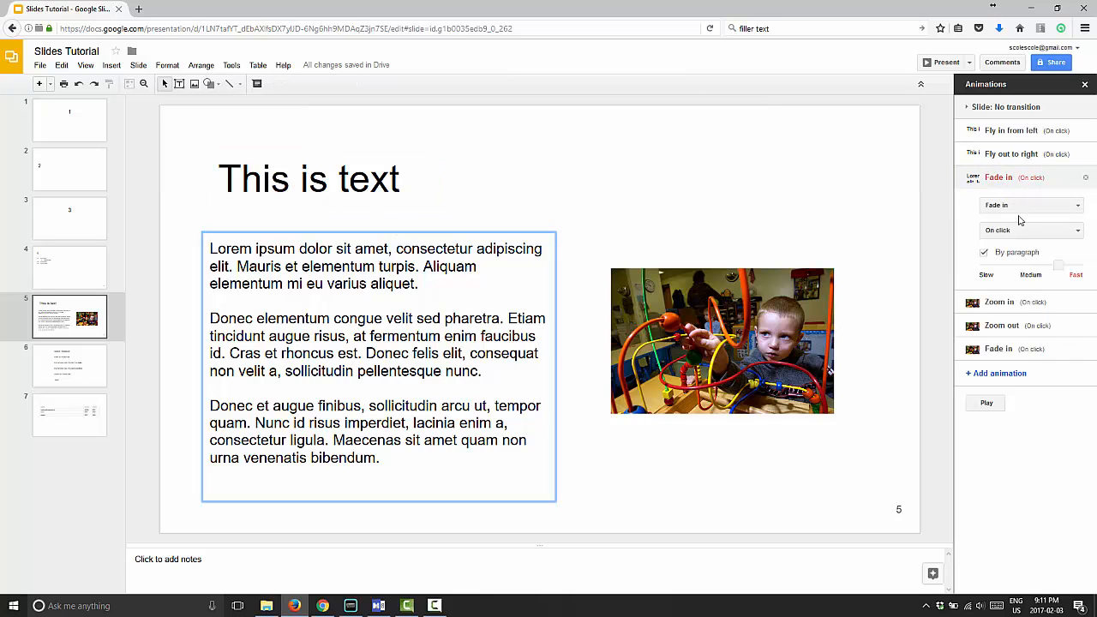
{"action": "left_click", "coordinate": [1017, 231]}
{"action": "left_click", "coordinate": [1012, 258]}
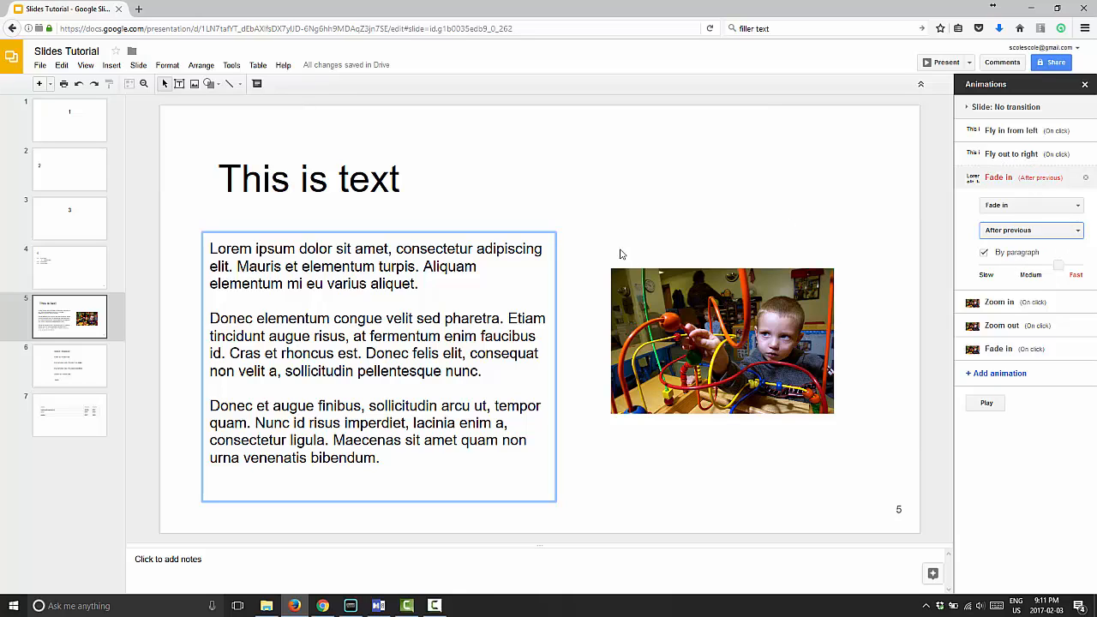
Preview slide 5's animations through the body text's Fade in, stop the preview and review that animation's start condition options.
{"action": "left_click", "coordinate": [987, 403]}
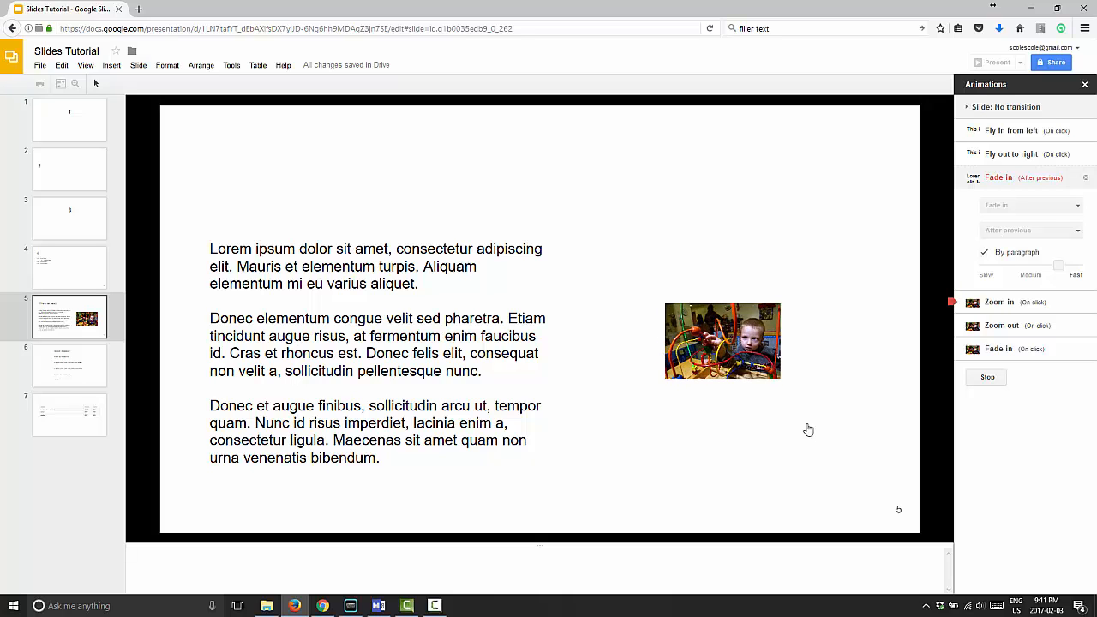
{"action": "left_click", "coordinate": [995, 380]}
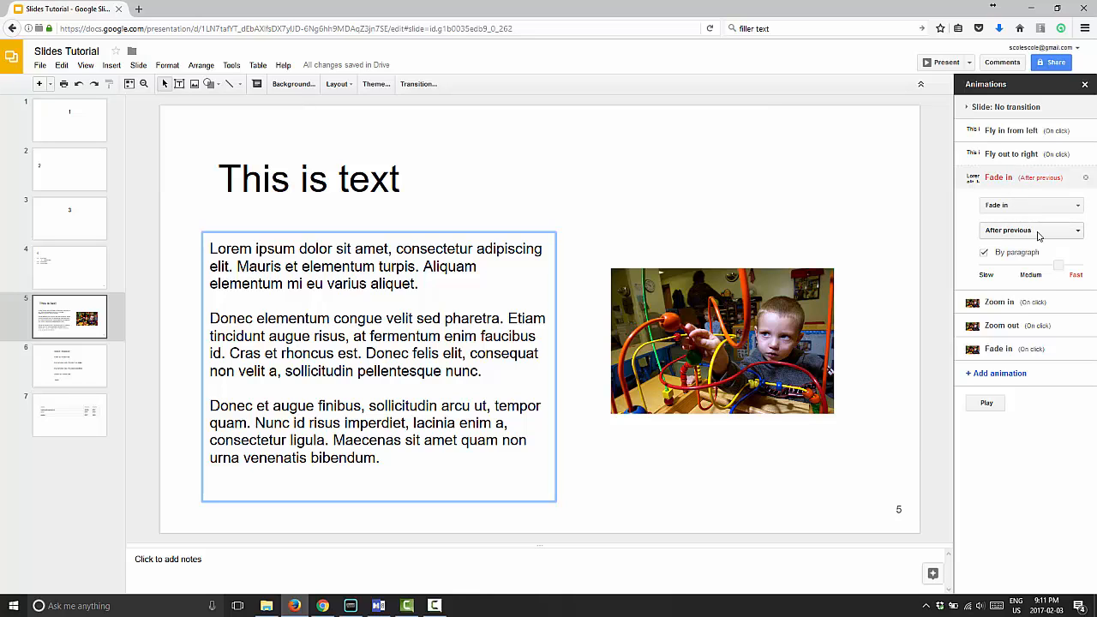
{"action": "left_click", "coordinate": [1072, 232]}
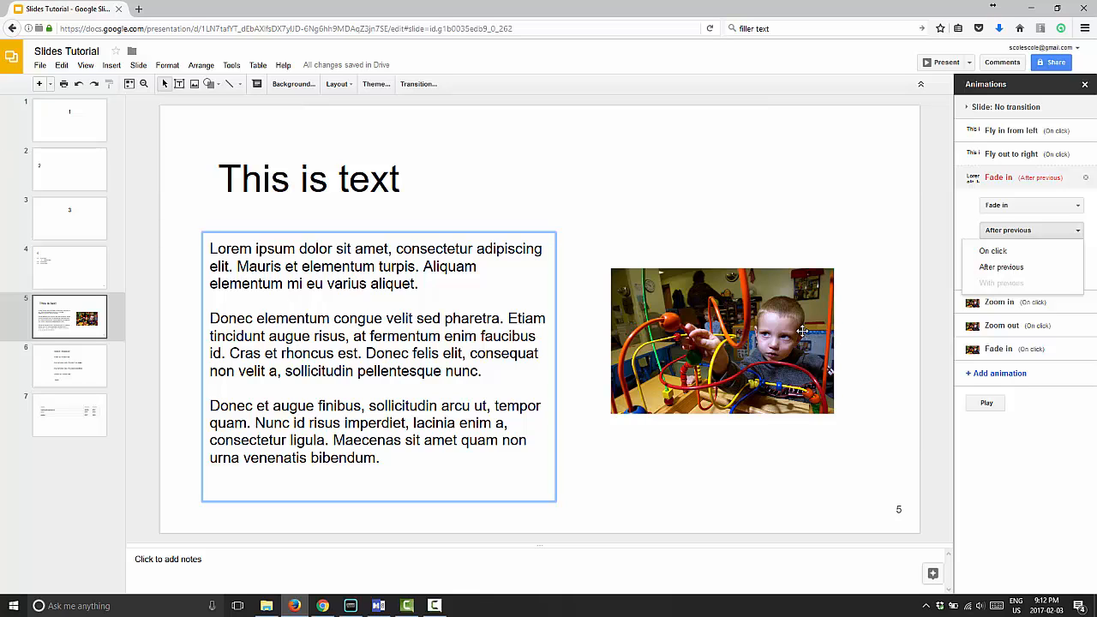
Check the picture's available commands, including Animate, and select the title and the body text in turn to examine their animations.
{"action": "left_click", "coordinate": [652, 315]}
{"action": "right_click", "coordinate": [657, 316]}
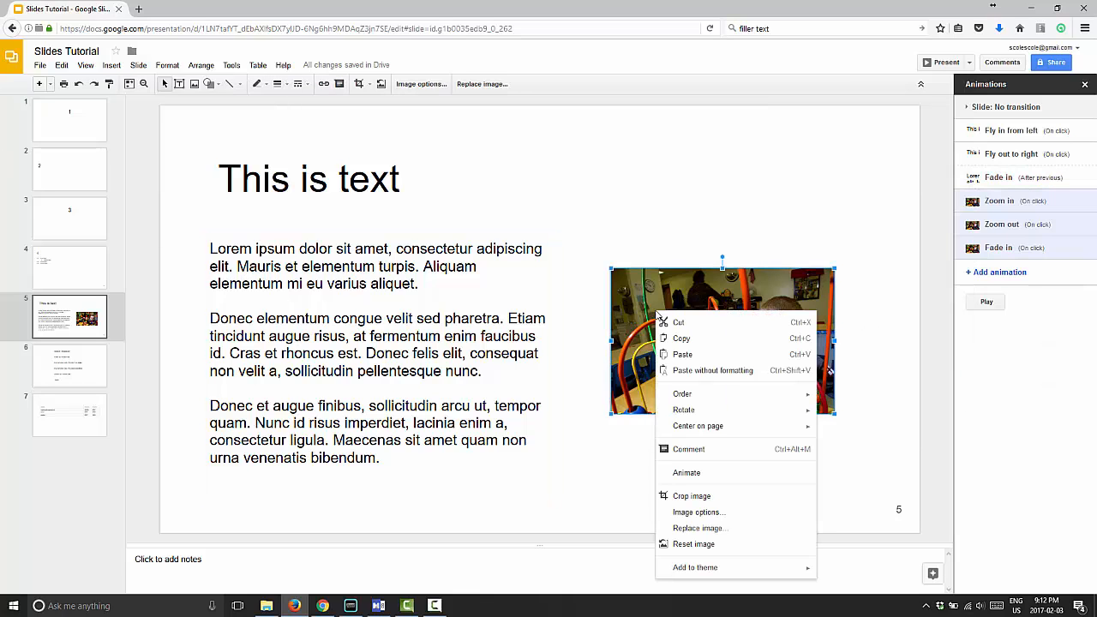
{"action": "left_click", "coordinate": [389, 173]}
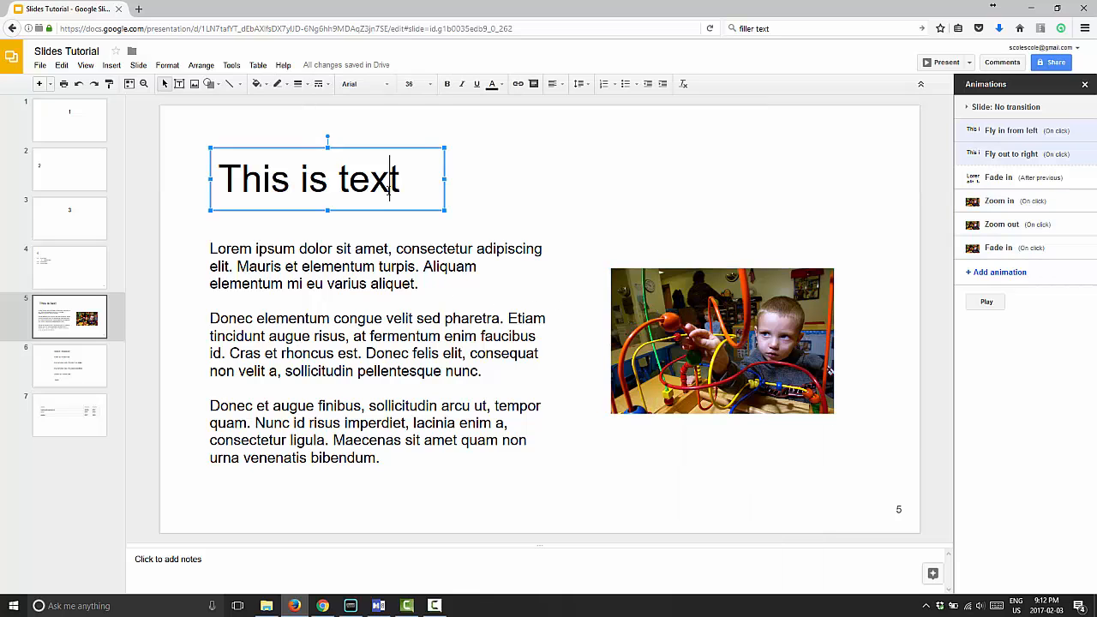
{"action": "left_click", "coordinate": [391, 263]}
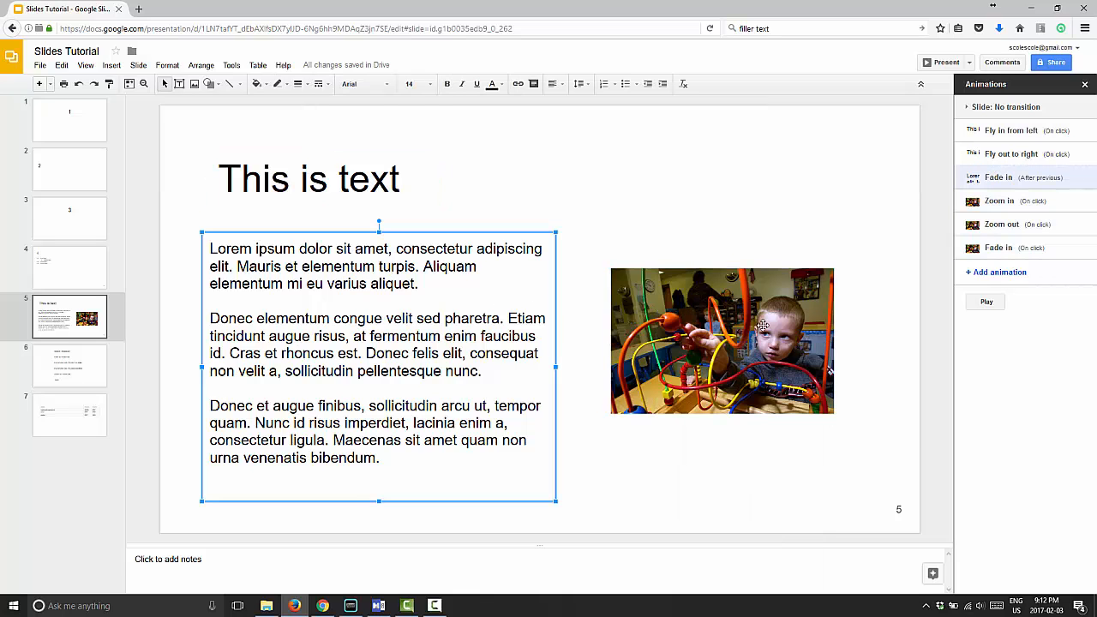
{"action": "left_click", "coordinate": [168, 68]}
{"action": "mouse_move", "coordinate": [149, 68]}
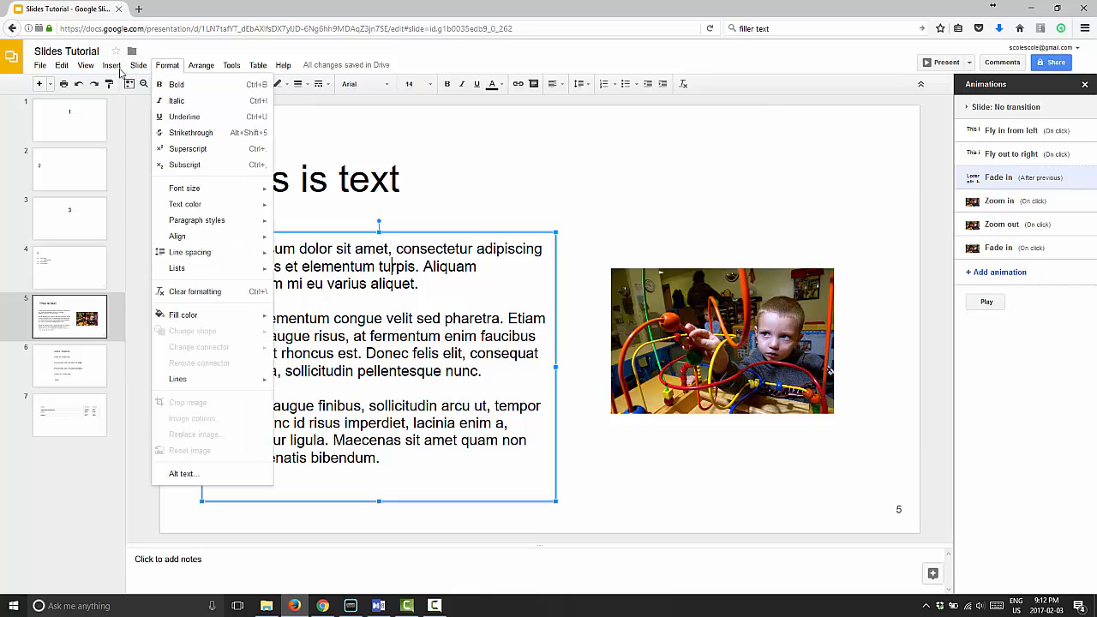
{"action": "mouse_move", "coordinate": [109, 69]}
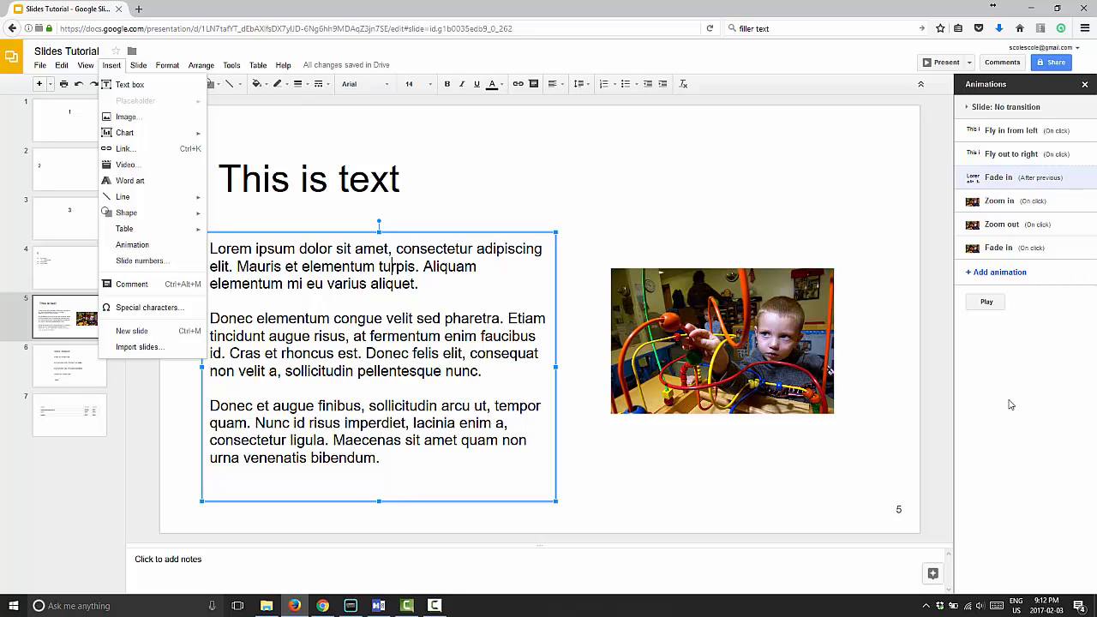
{"action": "left_click", "coordinate": [1044, 402]}
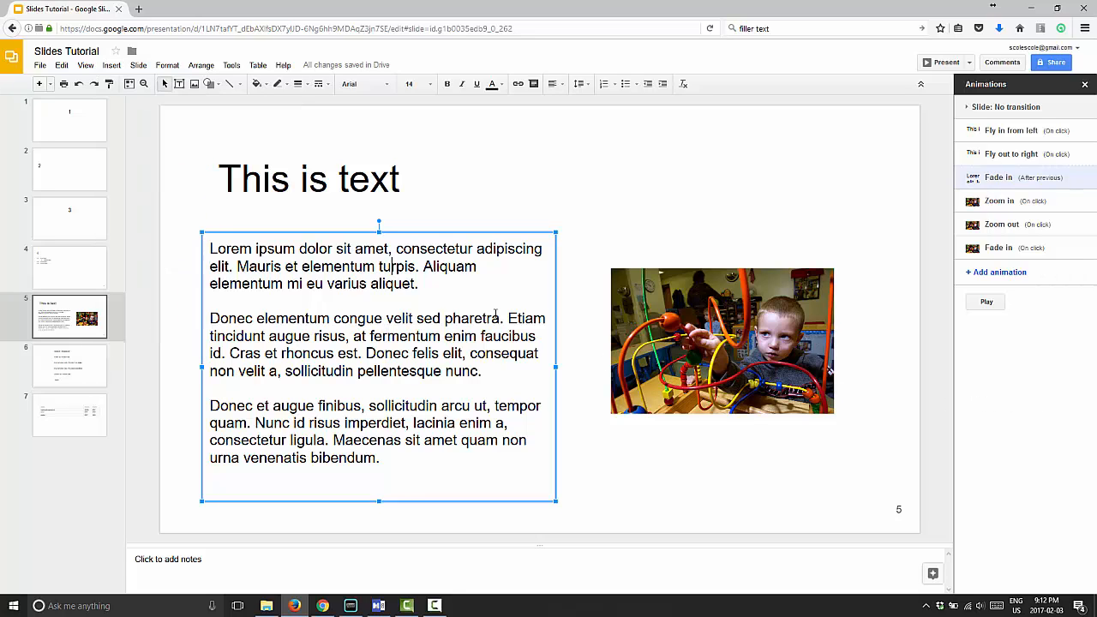